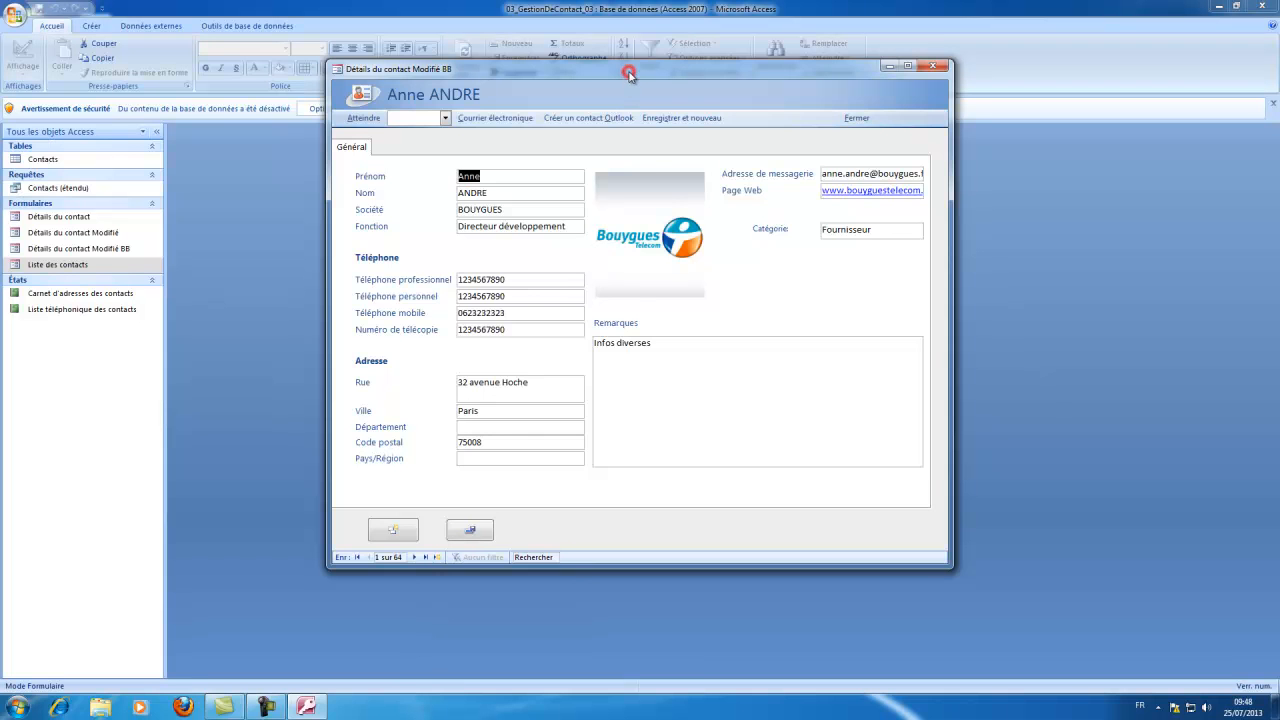
# Step: Move the contact details form aside and enable the database's blocked content through the security options
pyautogui.moveTo(630, 77); pyautogui.dragTo(544, 155)
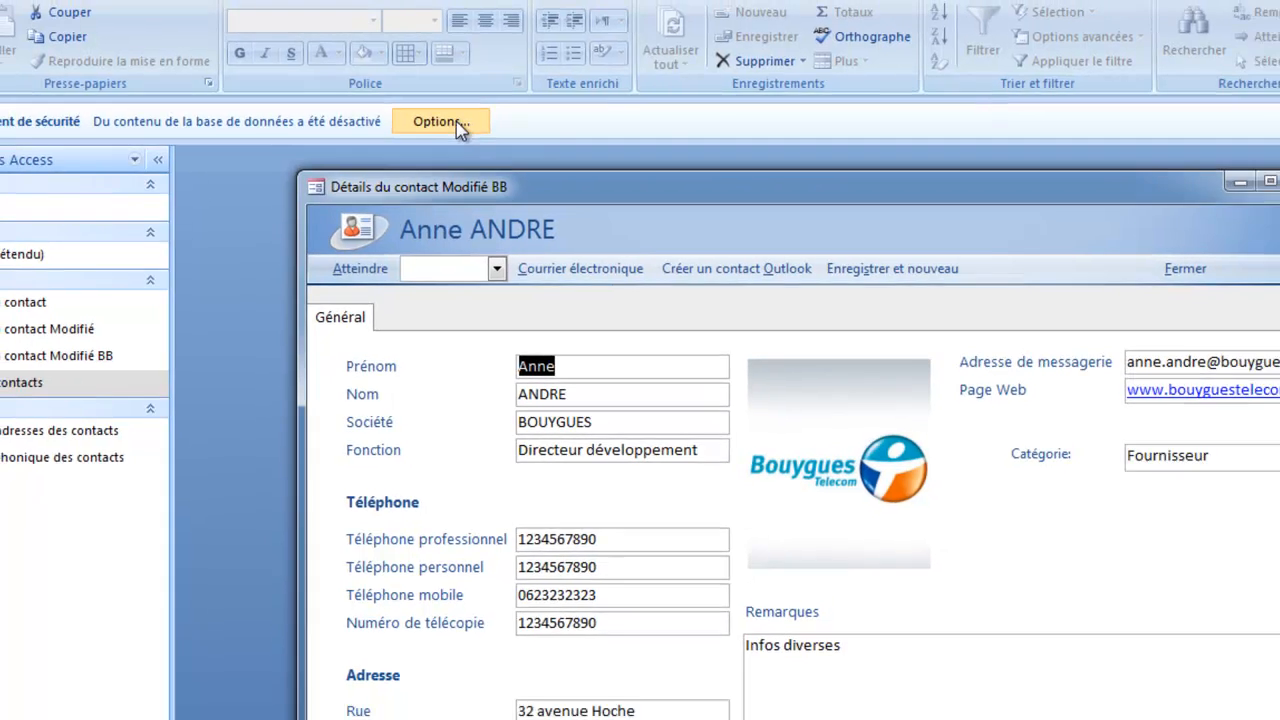
pyautogui.click(472, 130)
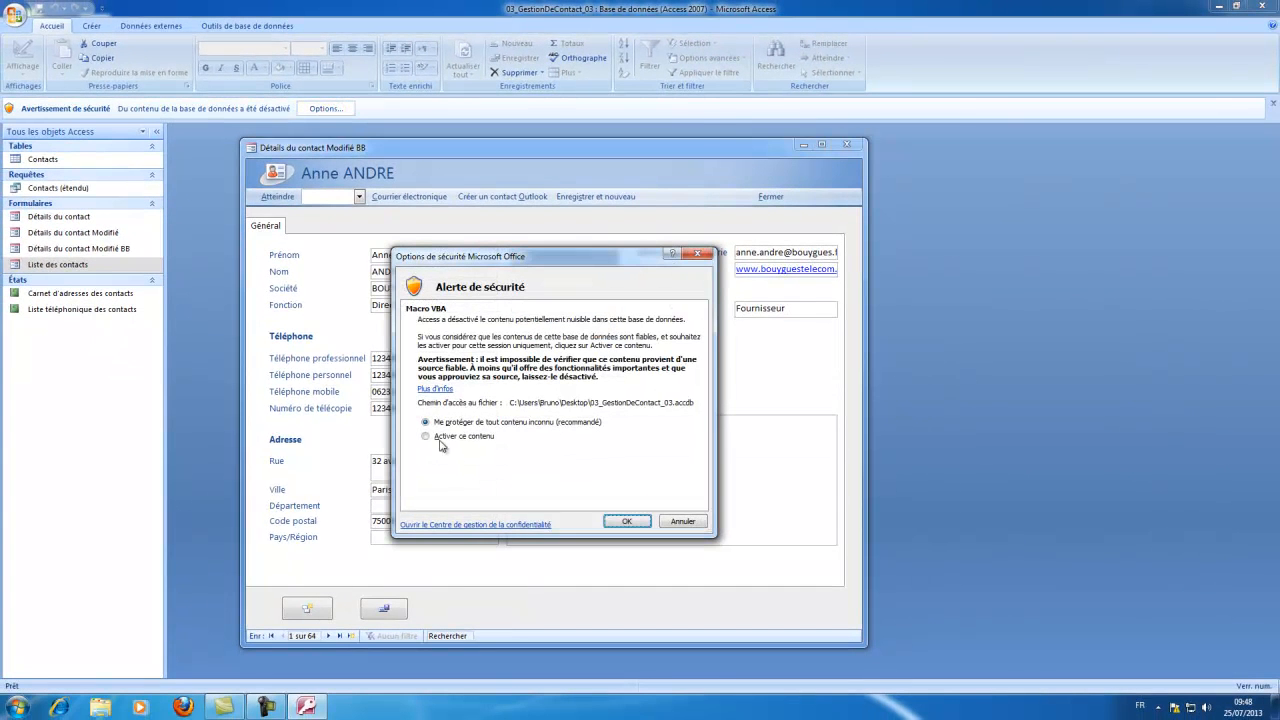
pyautogui.click(428, 437)
pyautogui.click(628, 521)
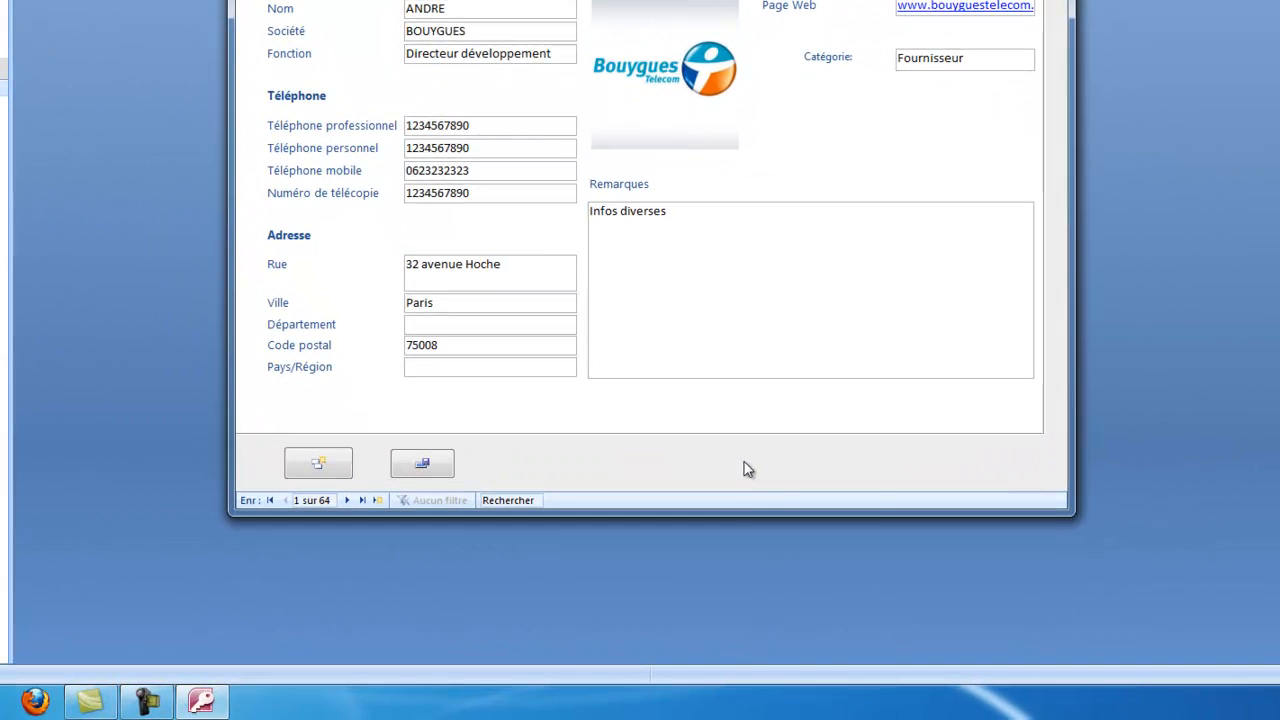
# Step: Switch the contact details form to design view and place a command button beside the two existing buttons below the Remarques box
pyautogui.rightClick(745, 469)
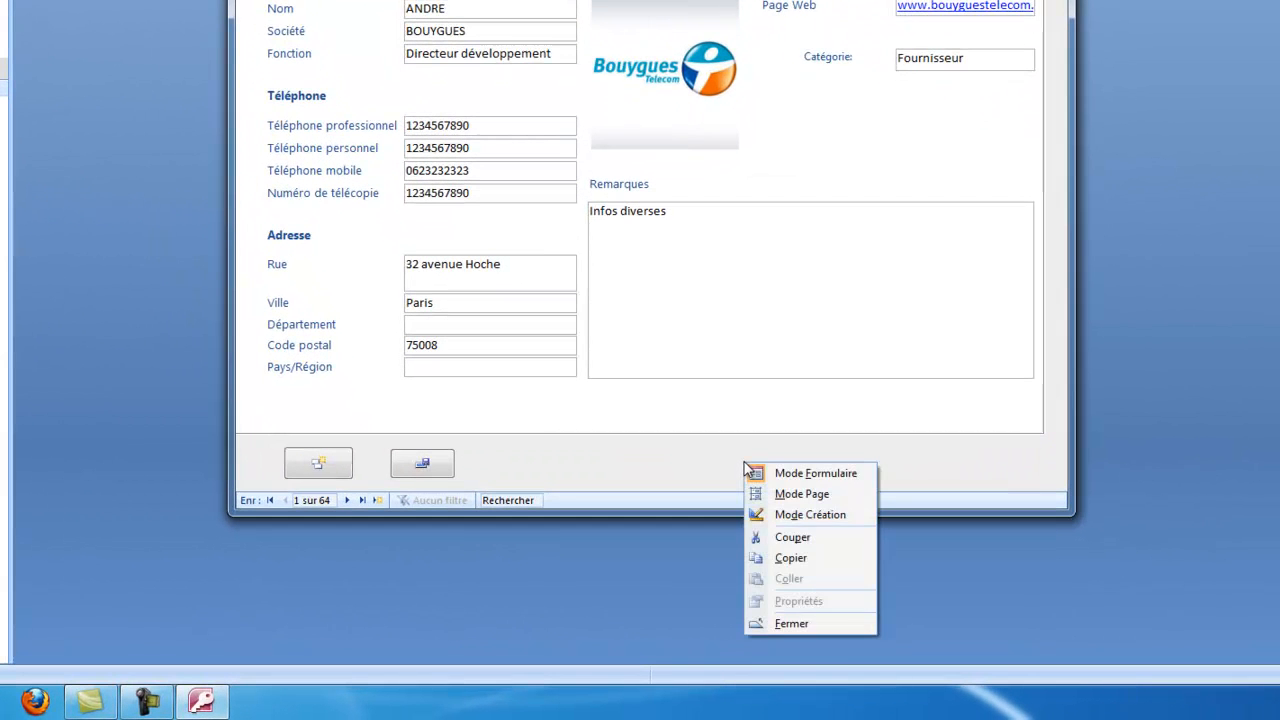
pyautogui.click(779, 516)
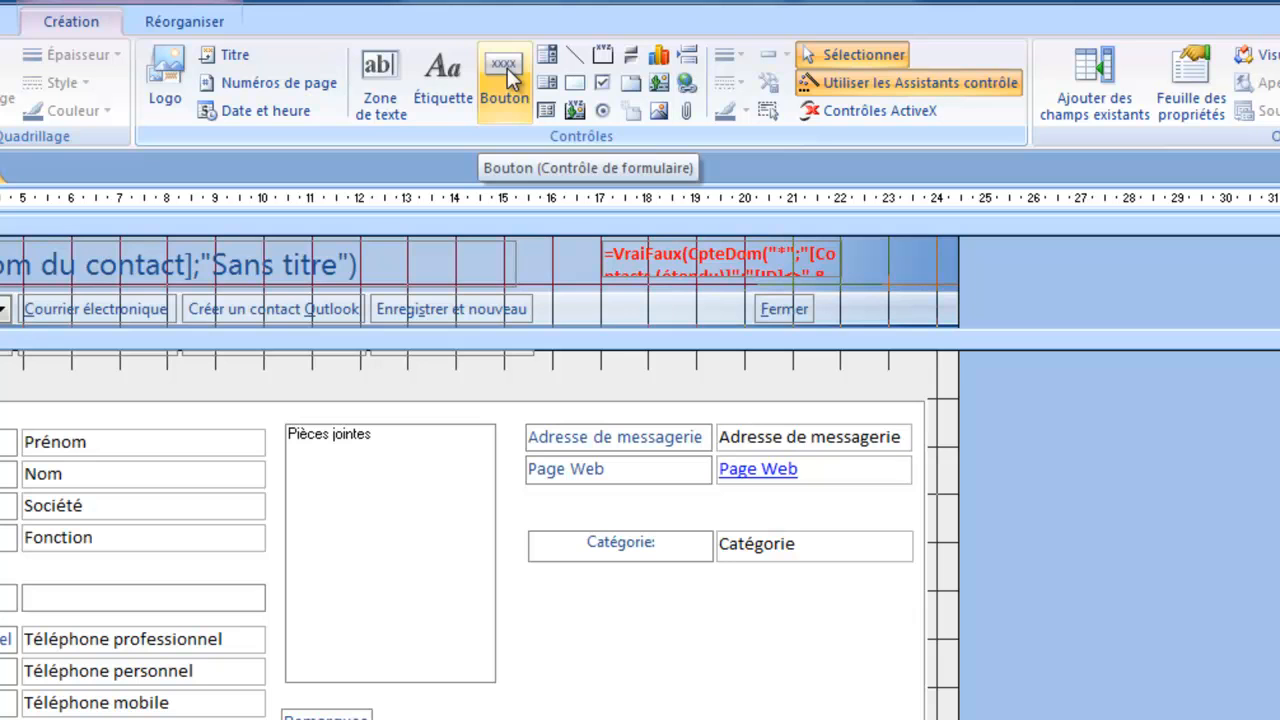
pyautogui.click(510, 78)
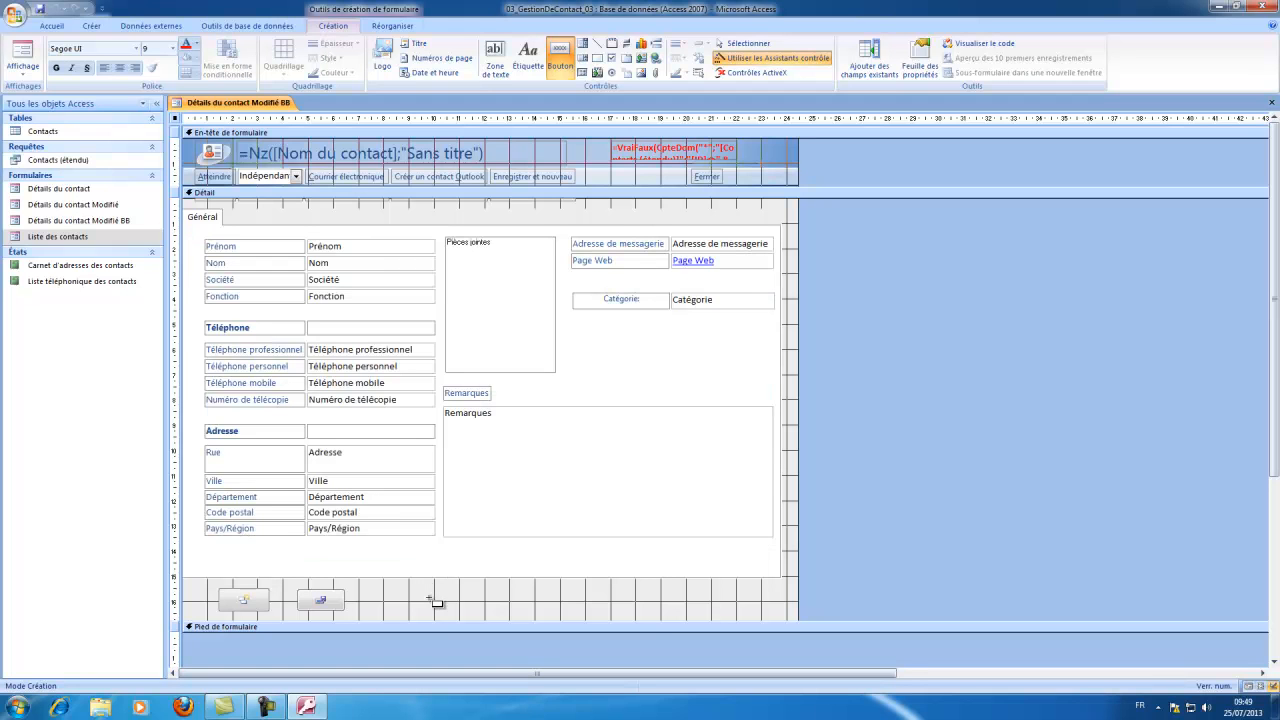
pyautogui.click(430, 598)
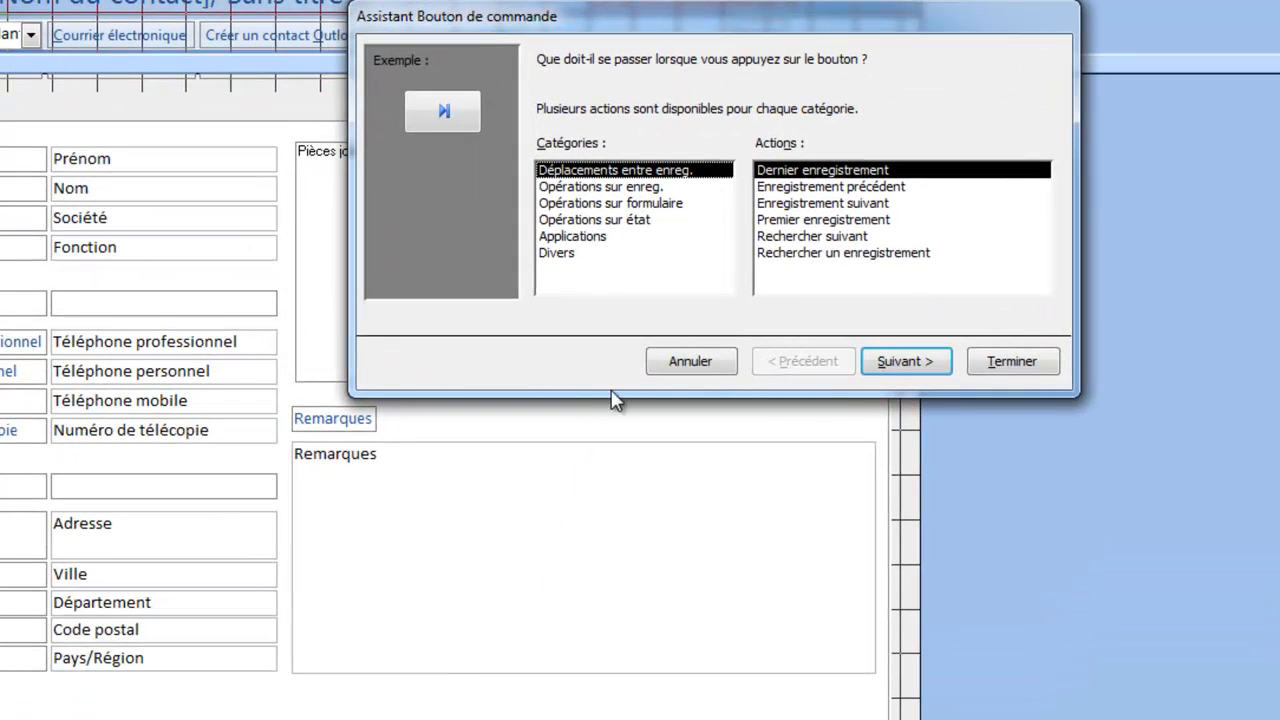
# Step: Configure the button to save a record, showing the "Sauvegarder un enregistrement" image, and accept the proposed name
pyautogui.click(566, 190)
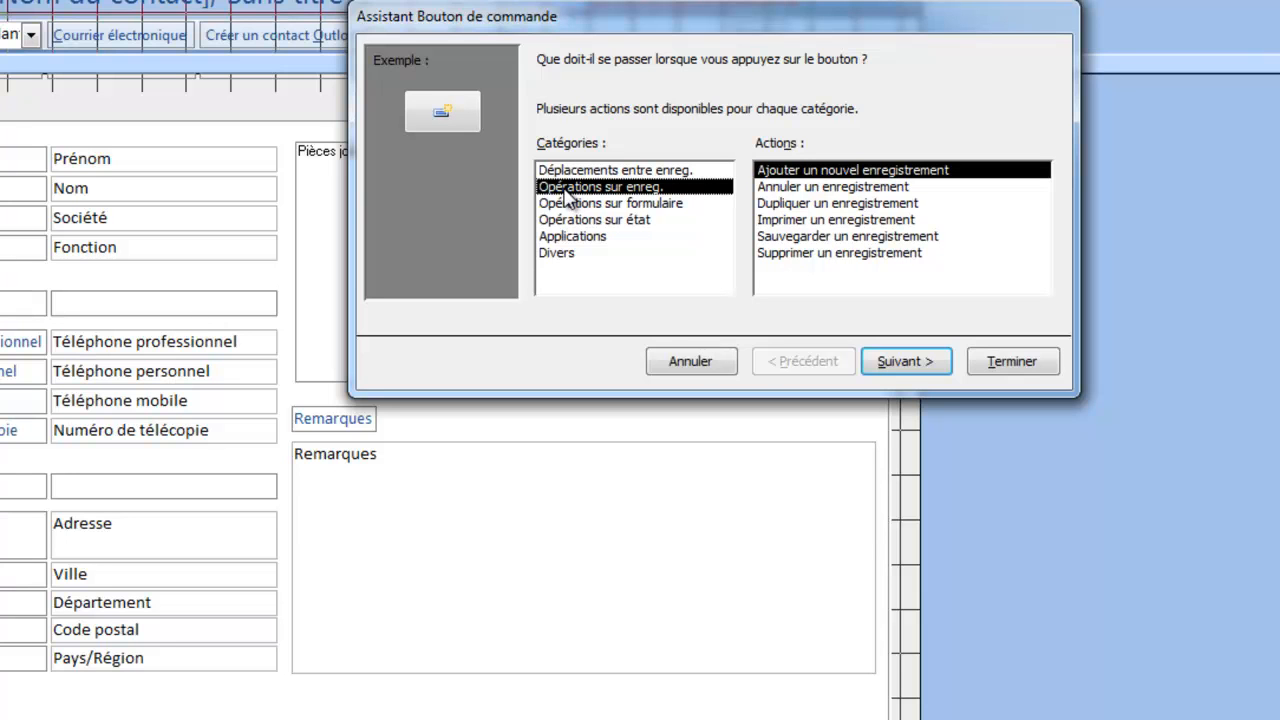
pyautogui.click(803, 240)
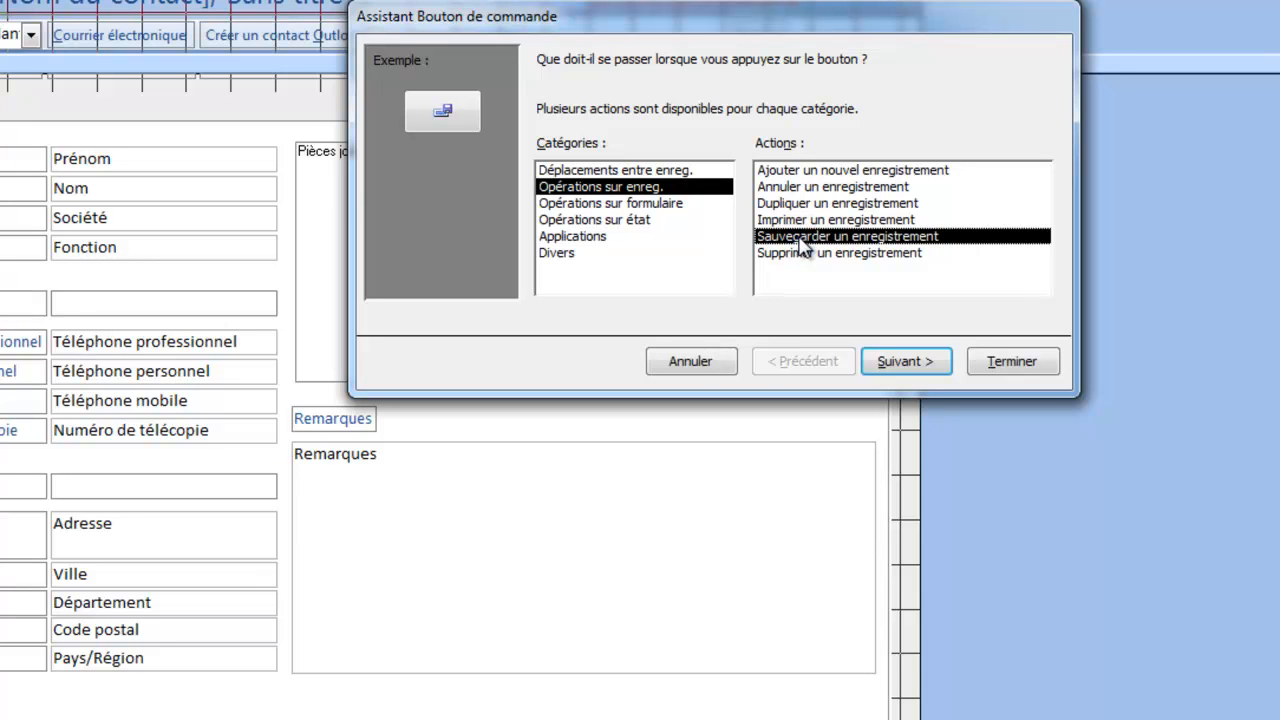
pyautogui.click(908, 368)
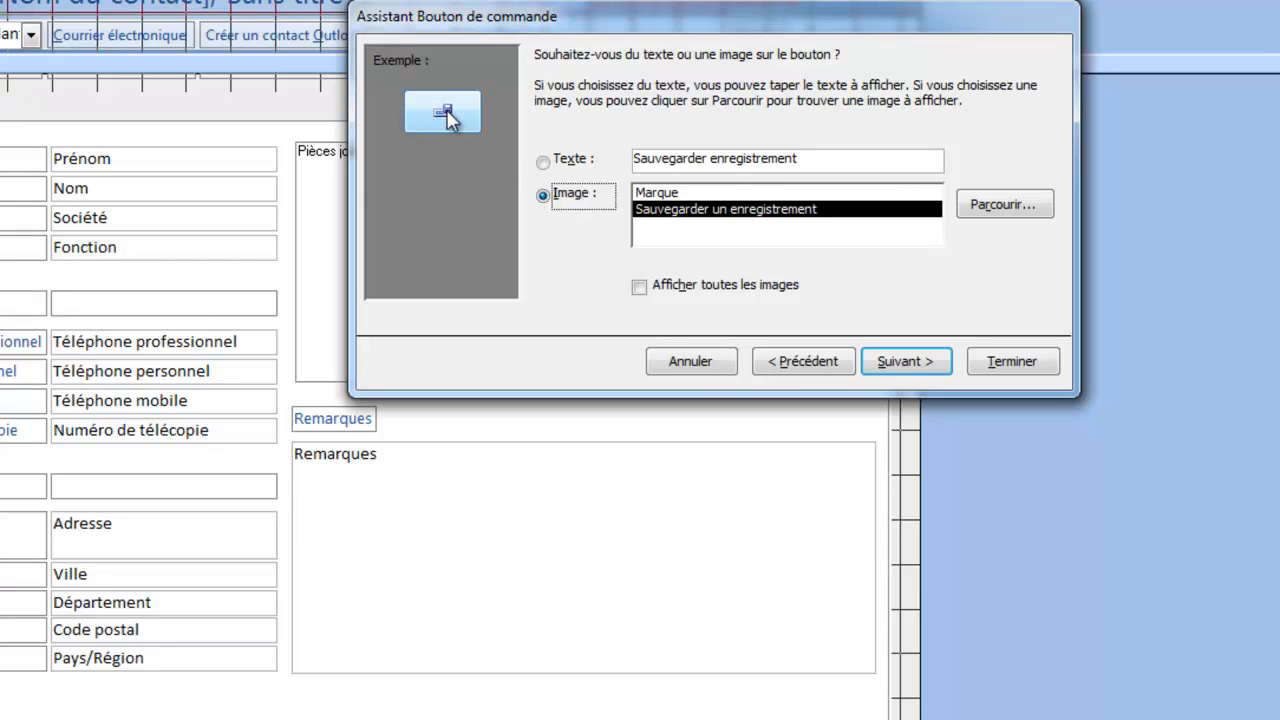
pyautogui.click(543, 163)
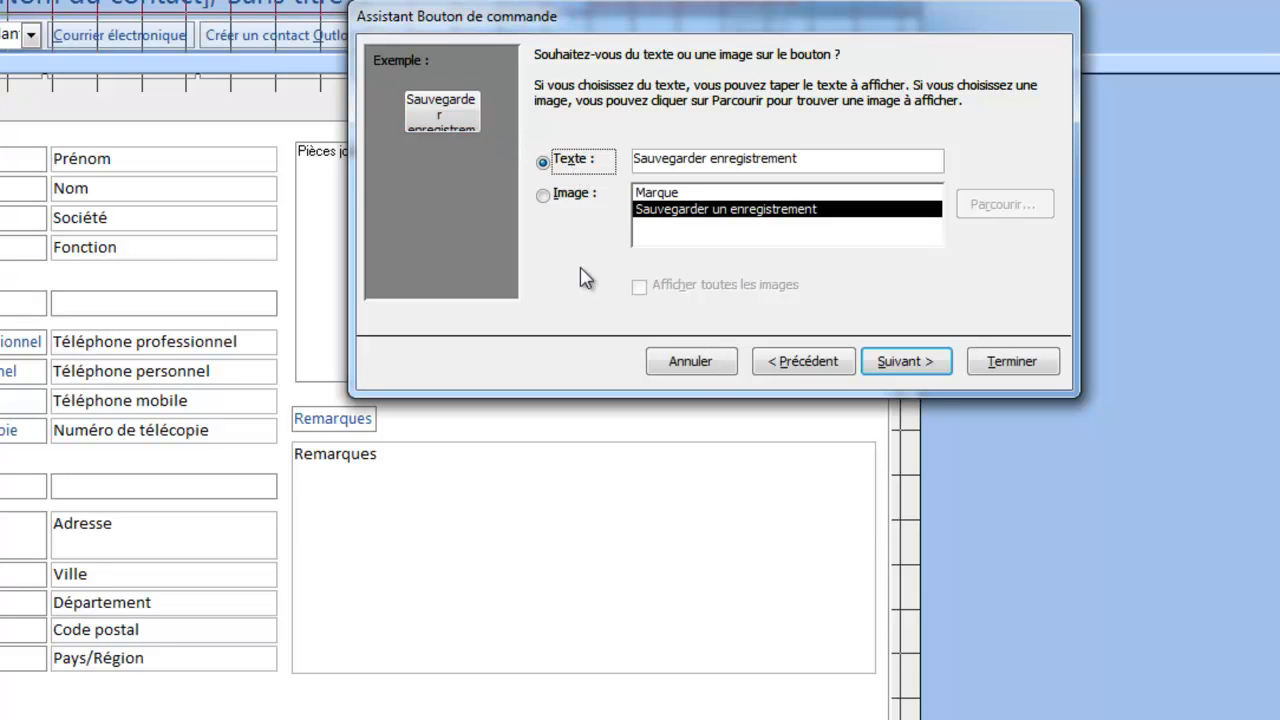
pyautogui.click(543, 196)
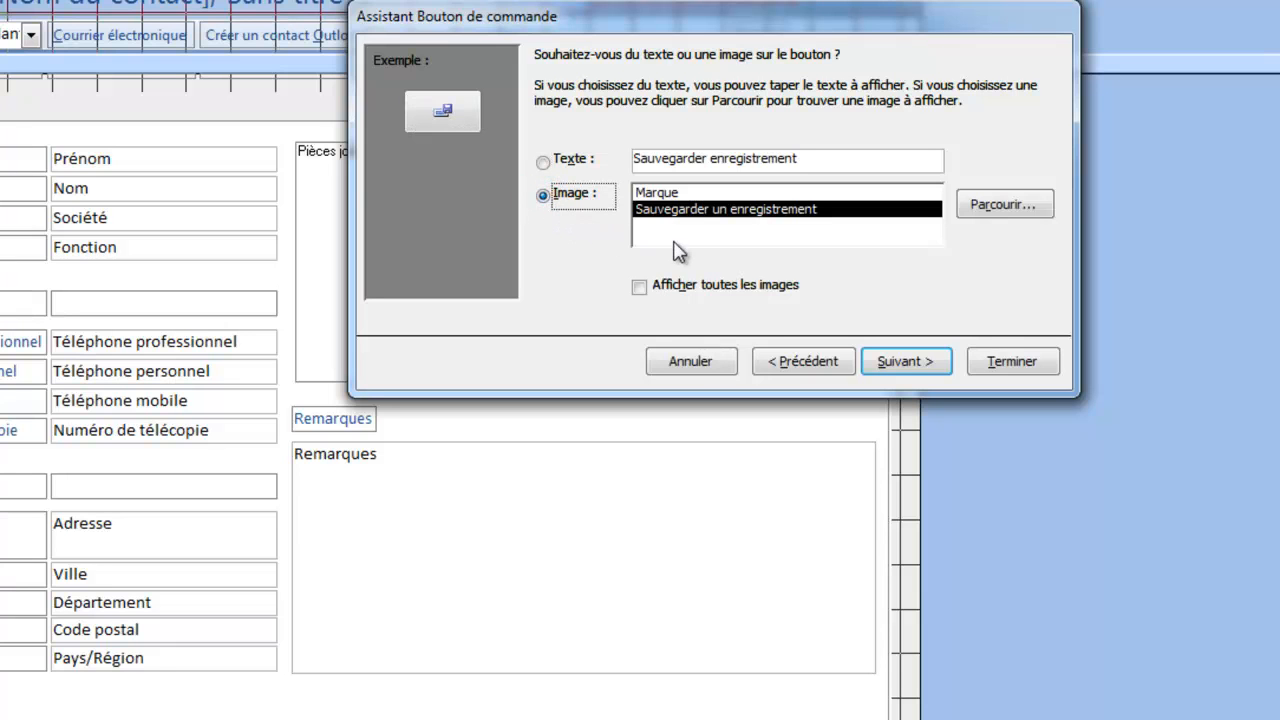
pyautogui.click(910, 366)
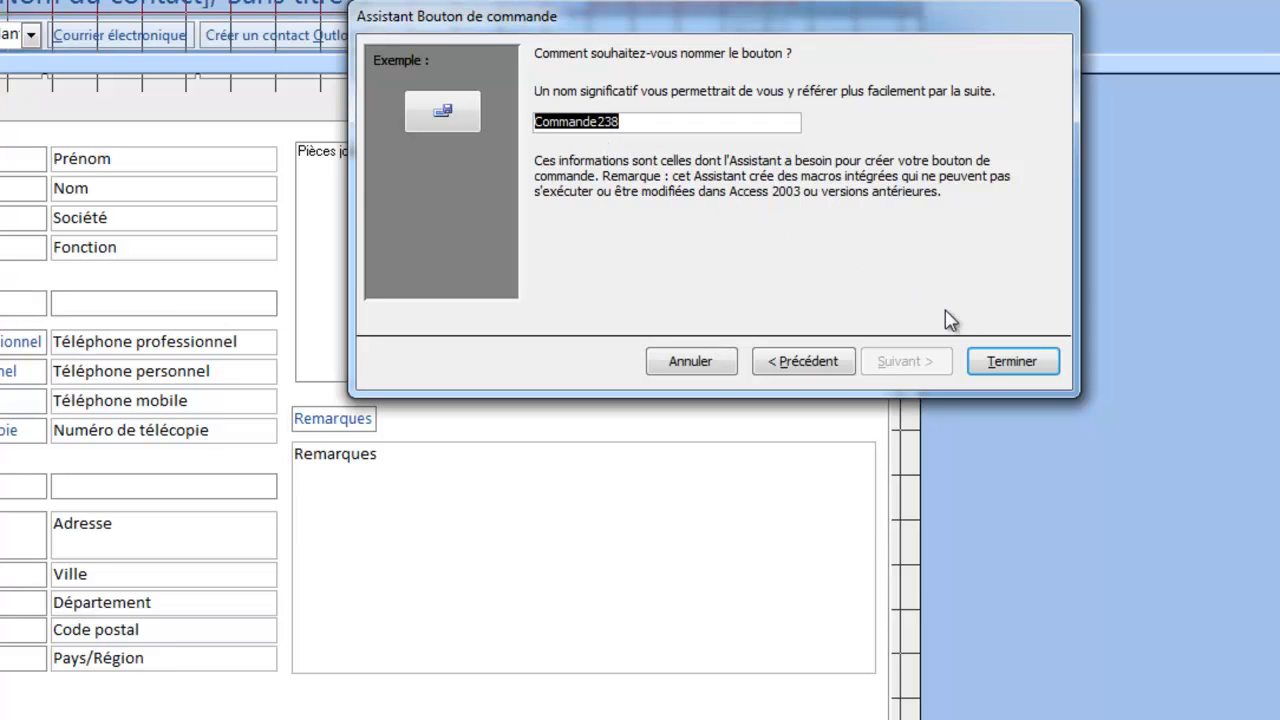
pyautogui.click(1013, 363)
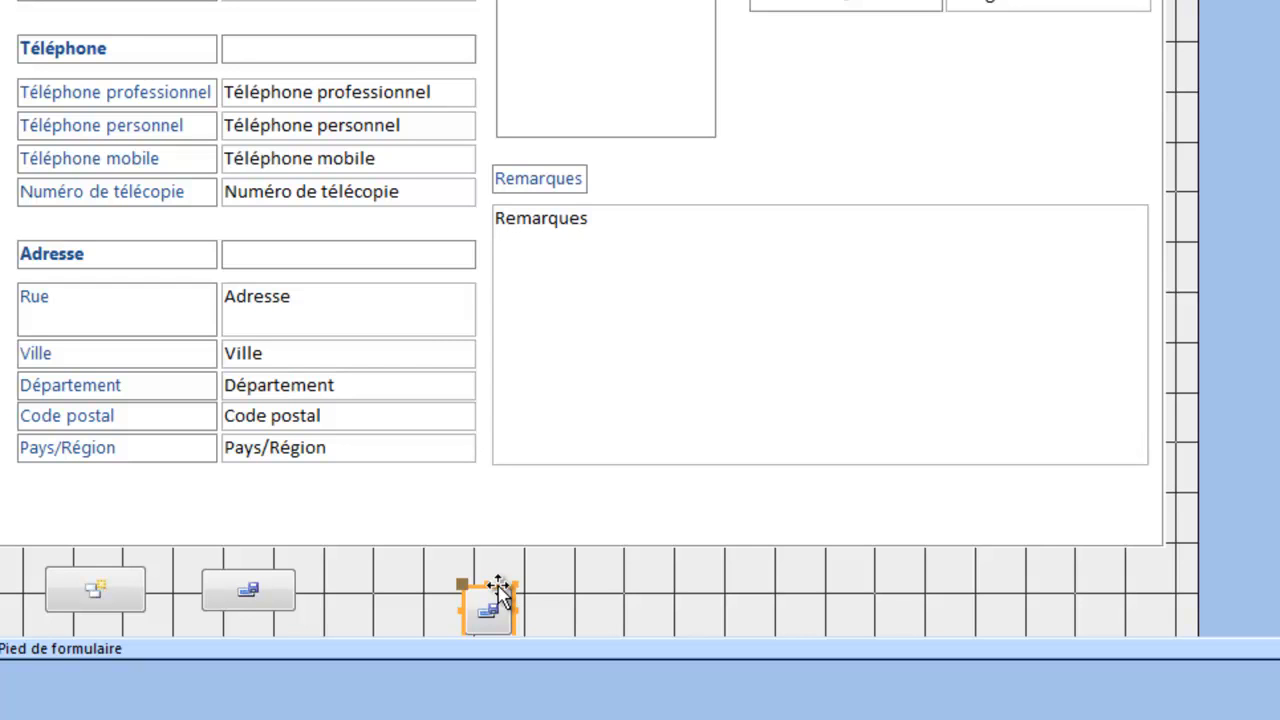
# Step: Reposition the new save button and reshape it into a wide, low rectangle in line with the existing buttons
pyautogui.click(499, 585)
pyautogui.moveTo(497, 580); pyautogui.dragTo(560, 571)
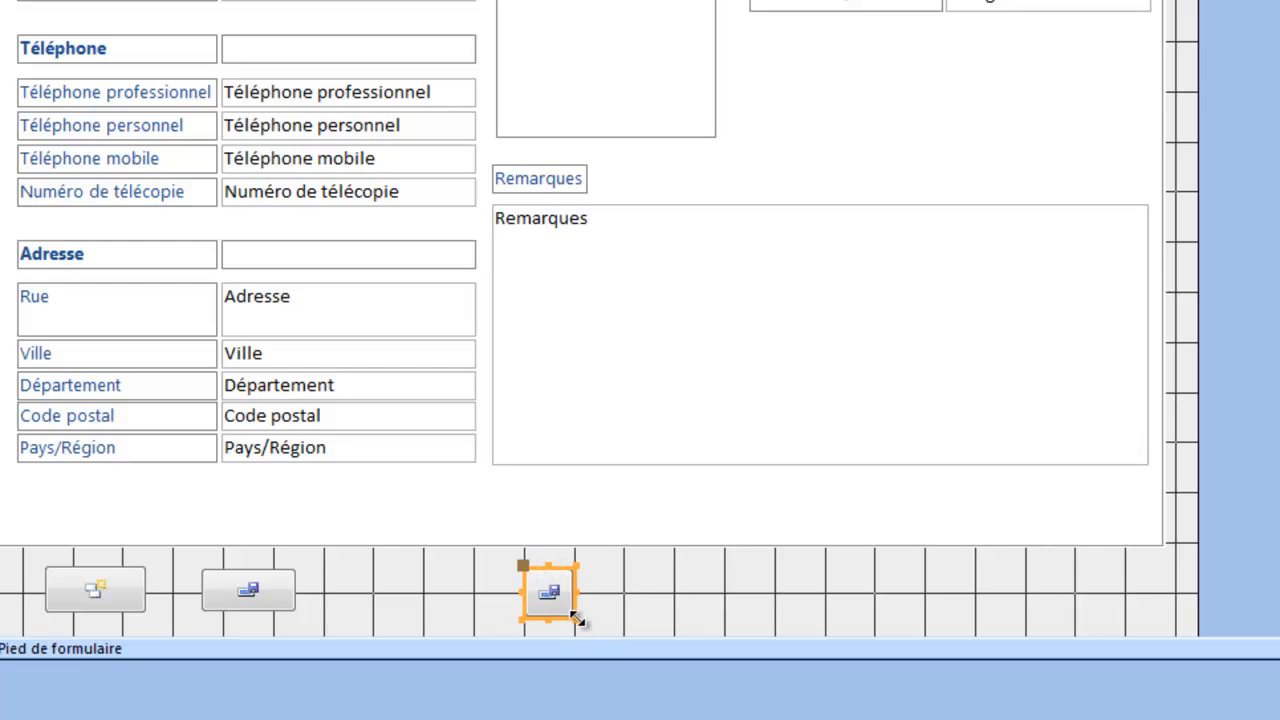
pyautogui.moveTo(576, 620); pyautogui.dragTo(513, 609)
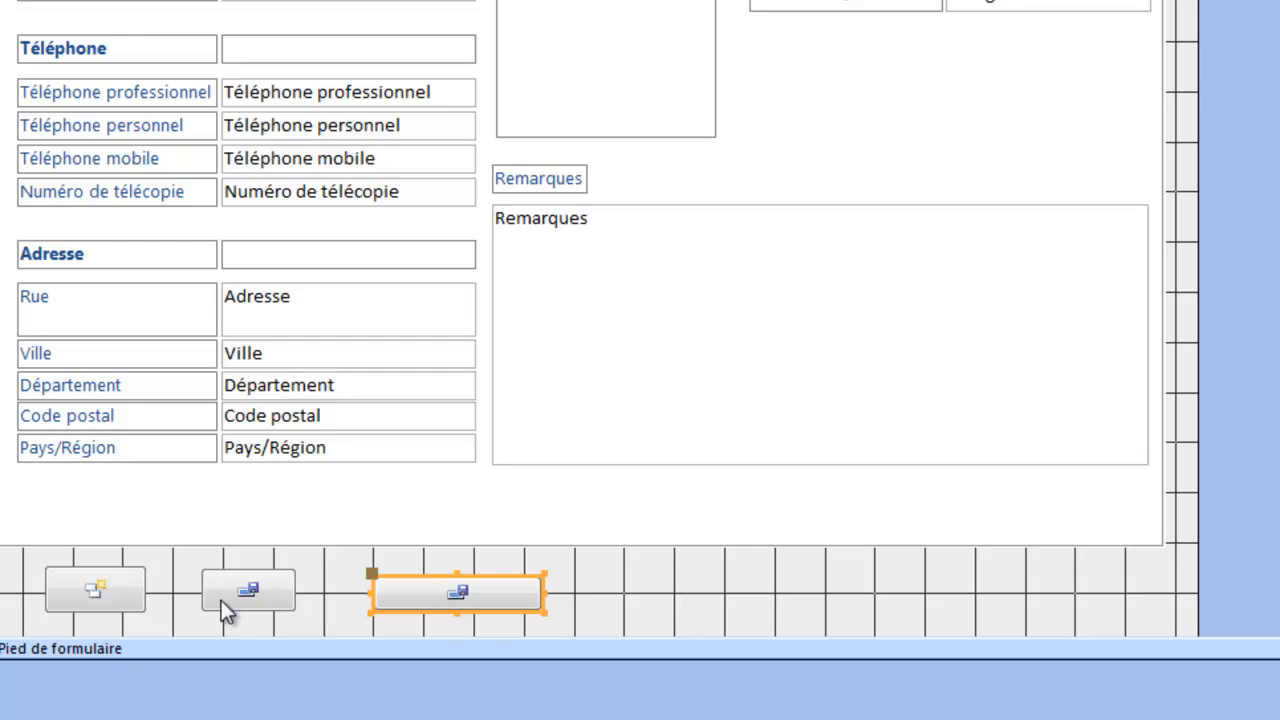
# Step: Delete the old save and duplicate buttons, and move the new save button into their place below the address fields
pyautogui.click(282, 601)
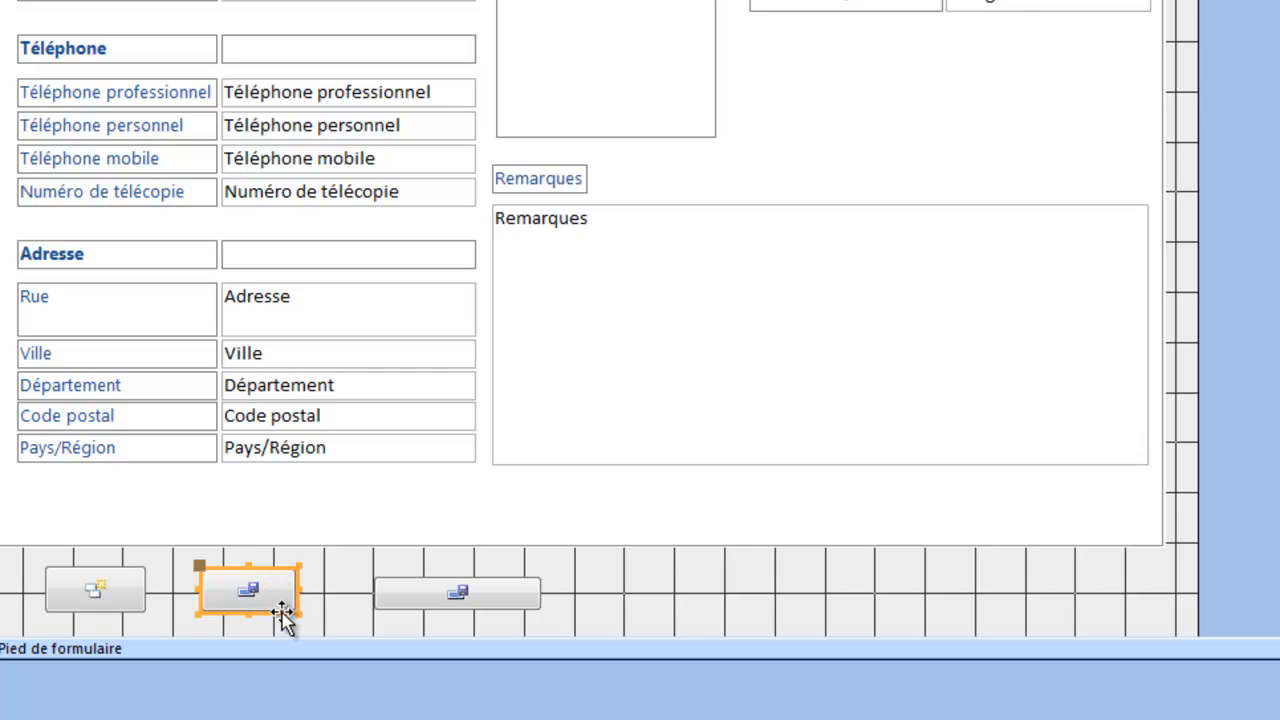
pyautogui.rightClick(283, 614)
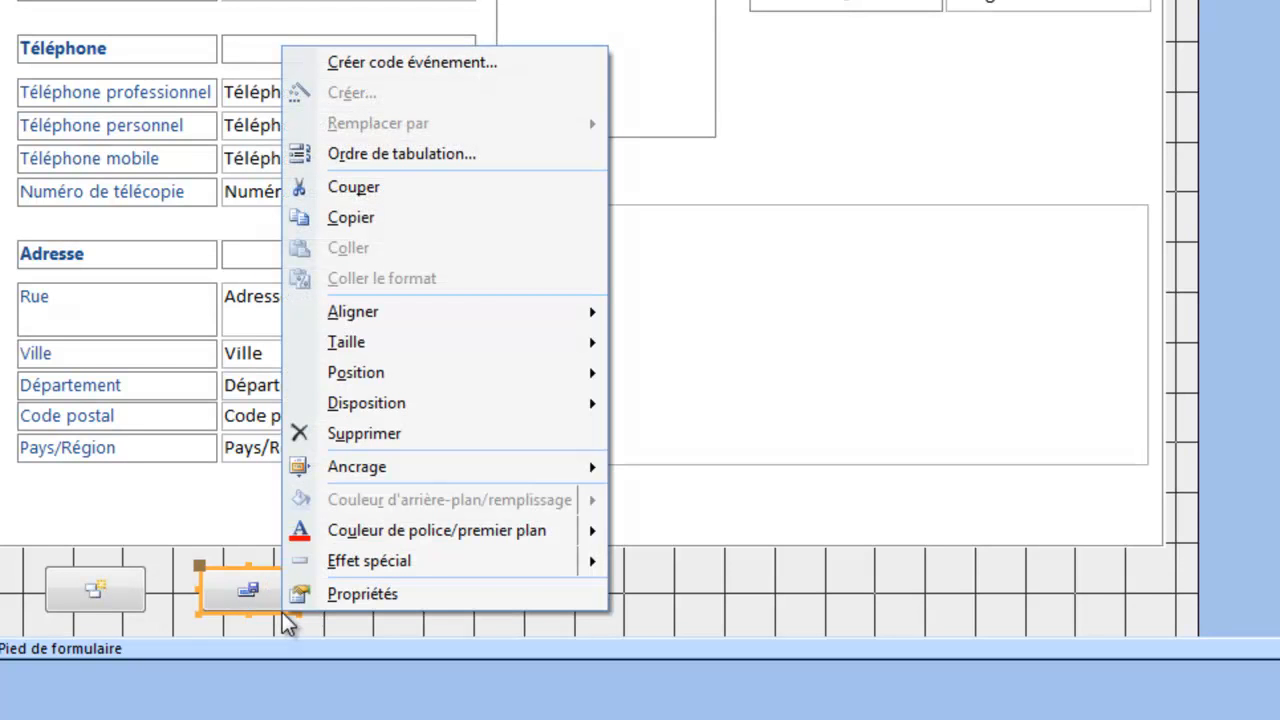
pyautogui.click(369, 434)
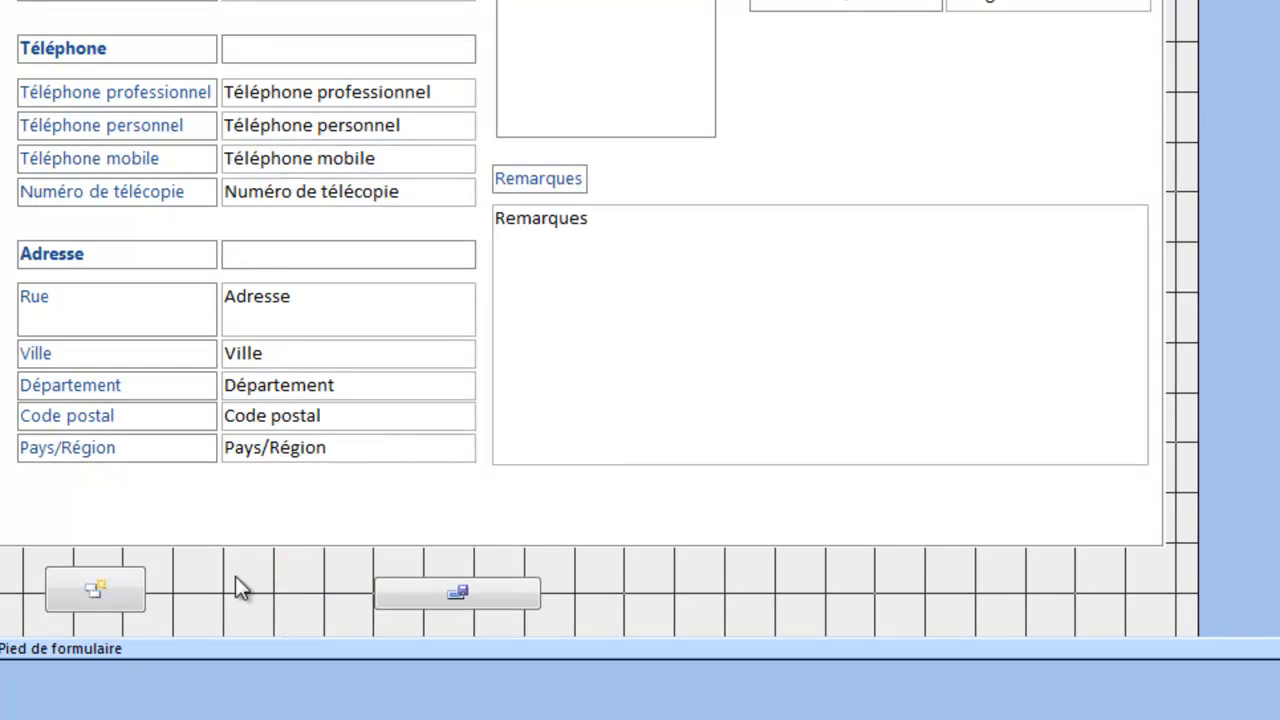
pyautogui.rightClick(133, 621)
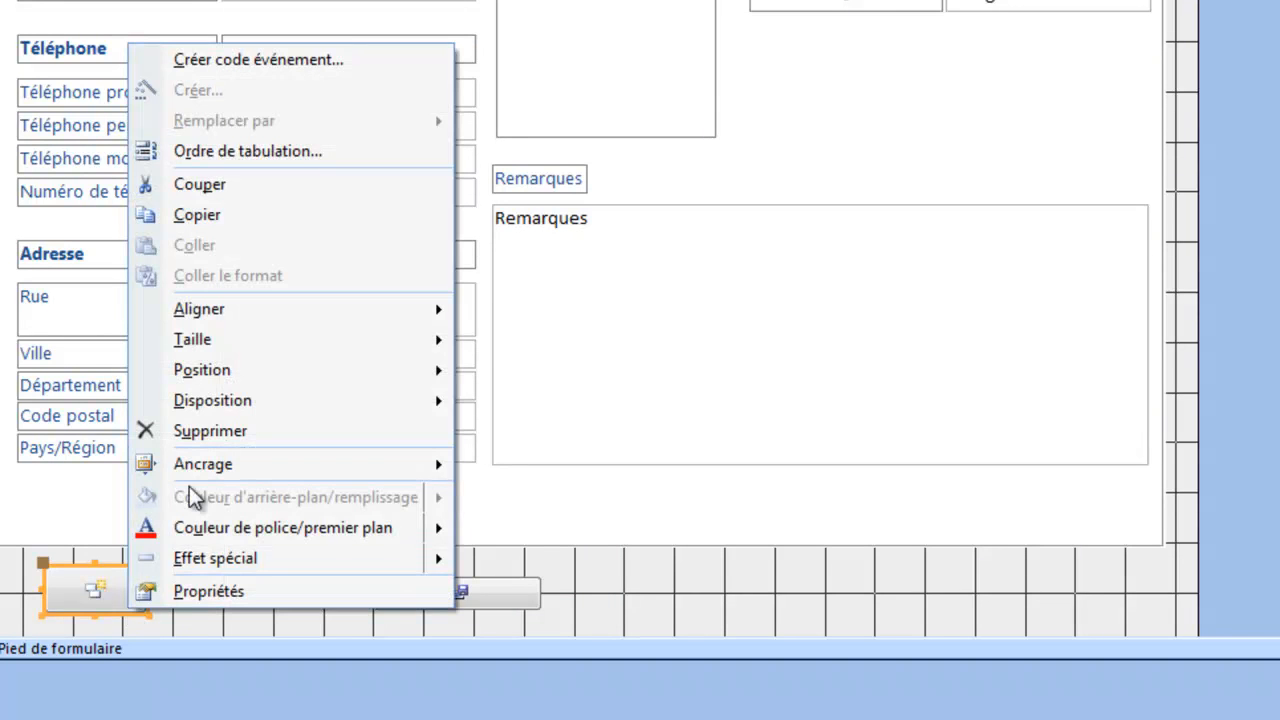
pyautogui.click(209, 433)
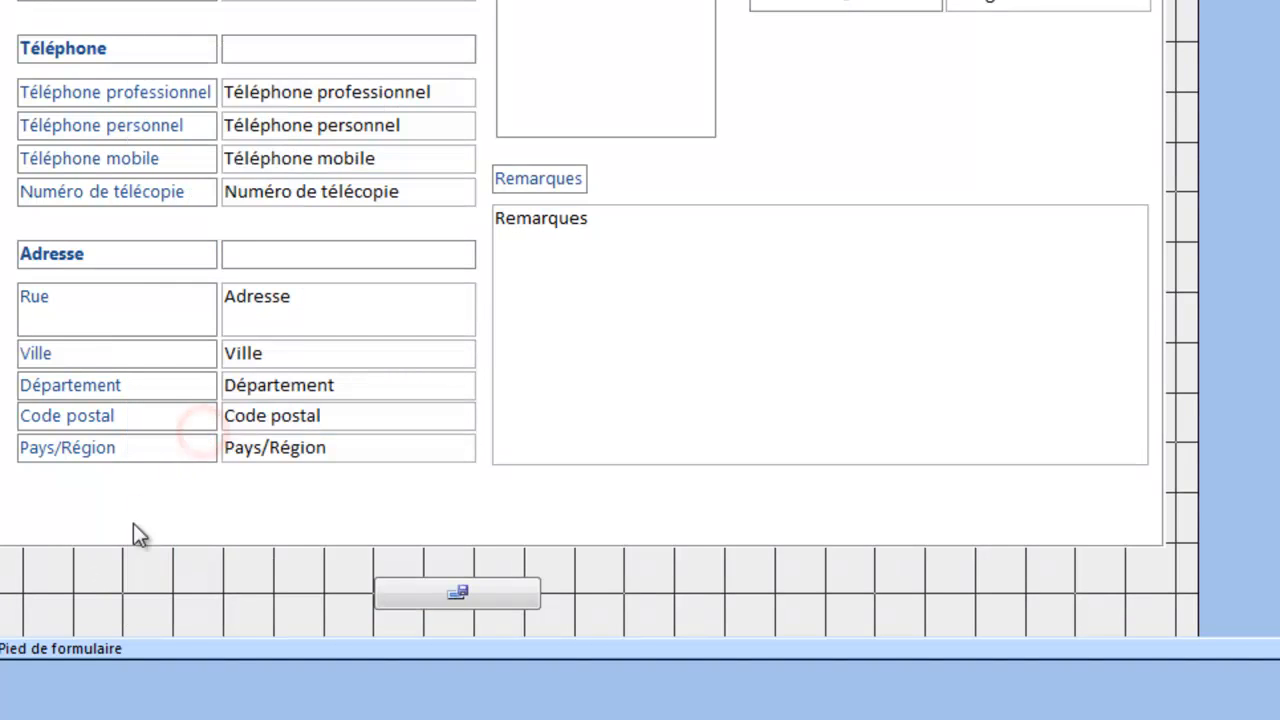
pyautogui.click(493, 595)
pyautogui.moveTo(493, 595); pyautogui.dragTo(200, 576)
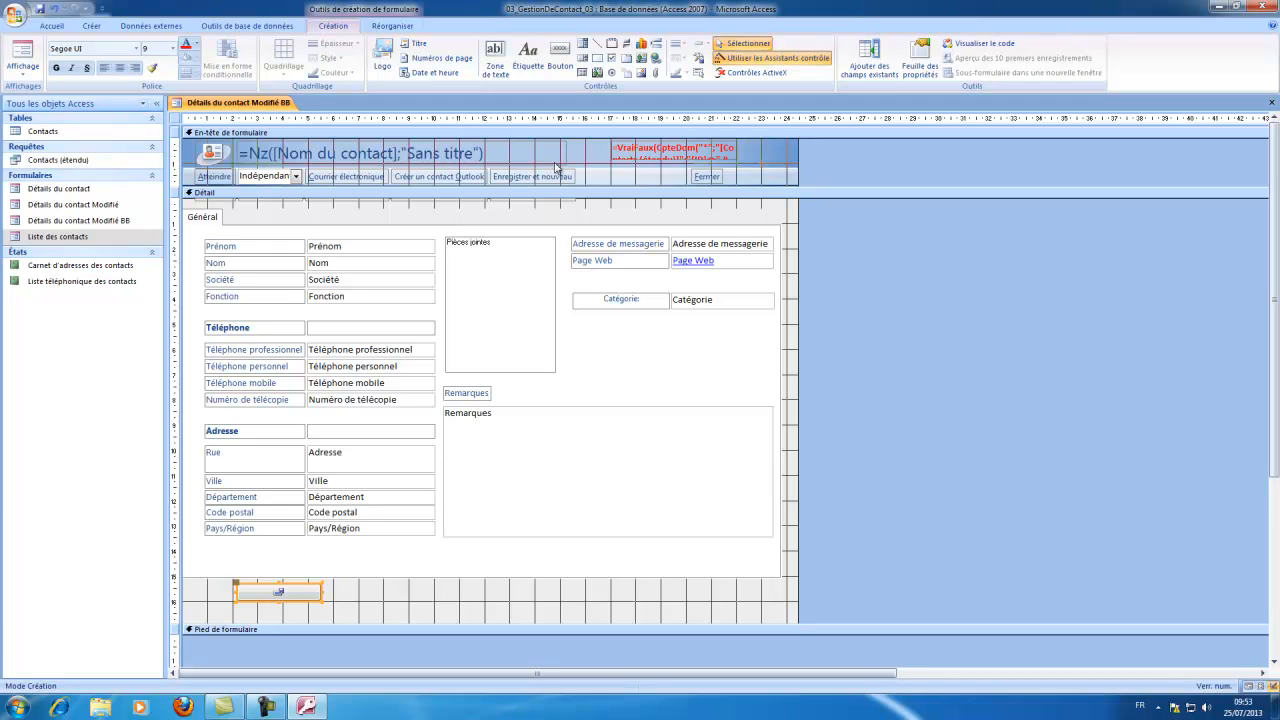
# Step: Add a command button beside the save button that duplicates a record, using the "Dupliquer un enregistrement" image and the proposed name
pyautogui.click(562, 55)
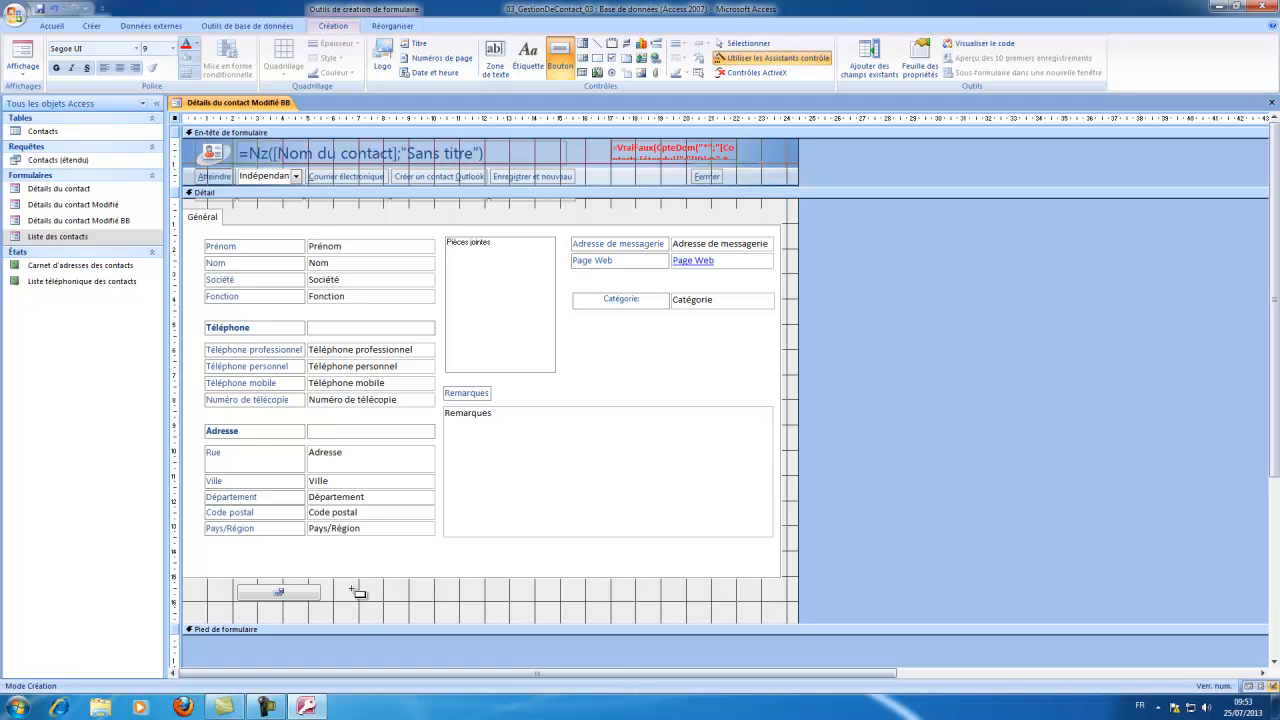
pyautogui.moveTo(352, 590); pyautogui.dragTo(436, 606)
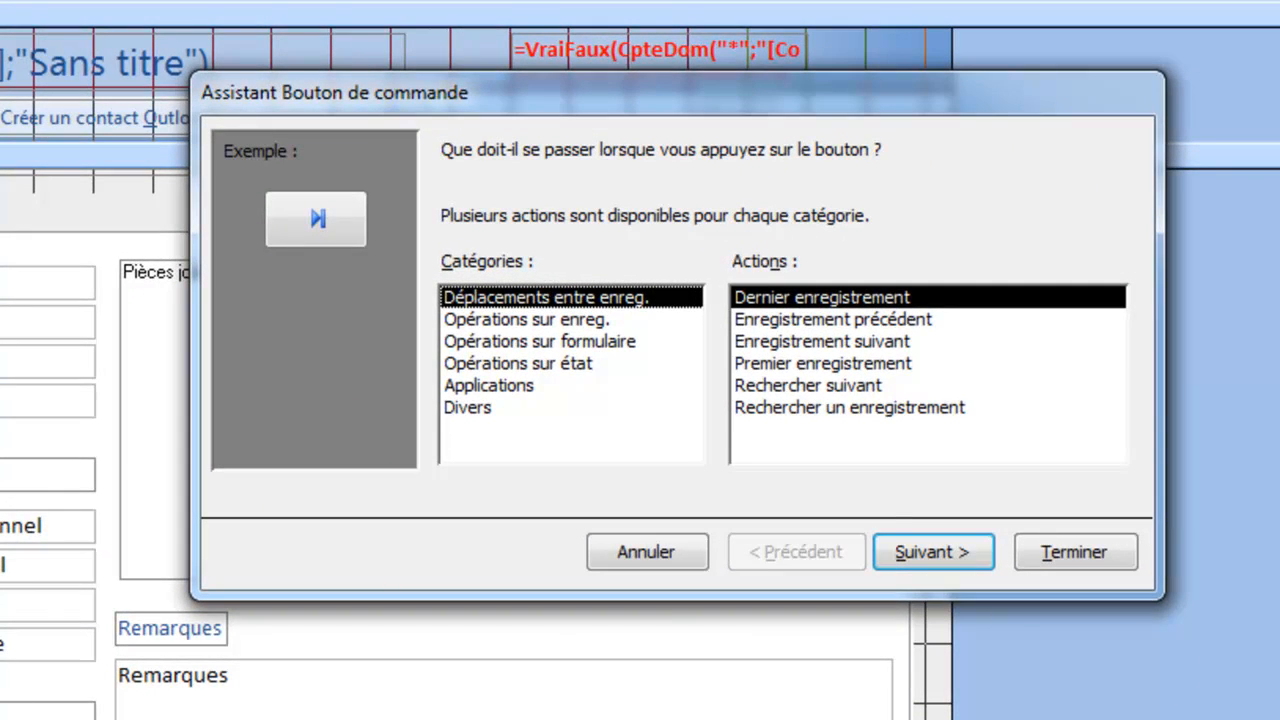
pyautogui.click(515, 325)
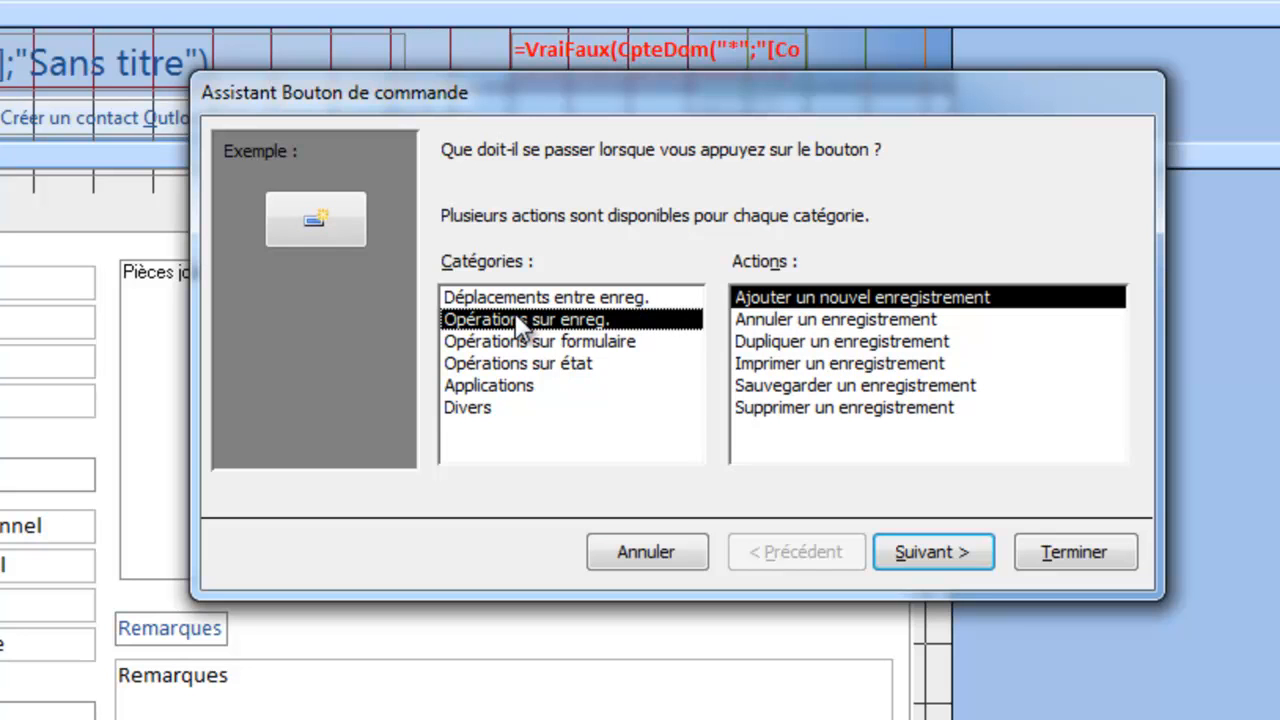
pyautogui.click(778, 342)
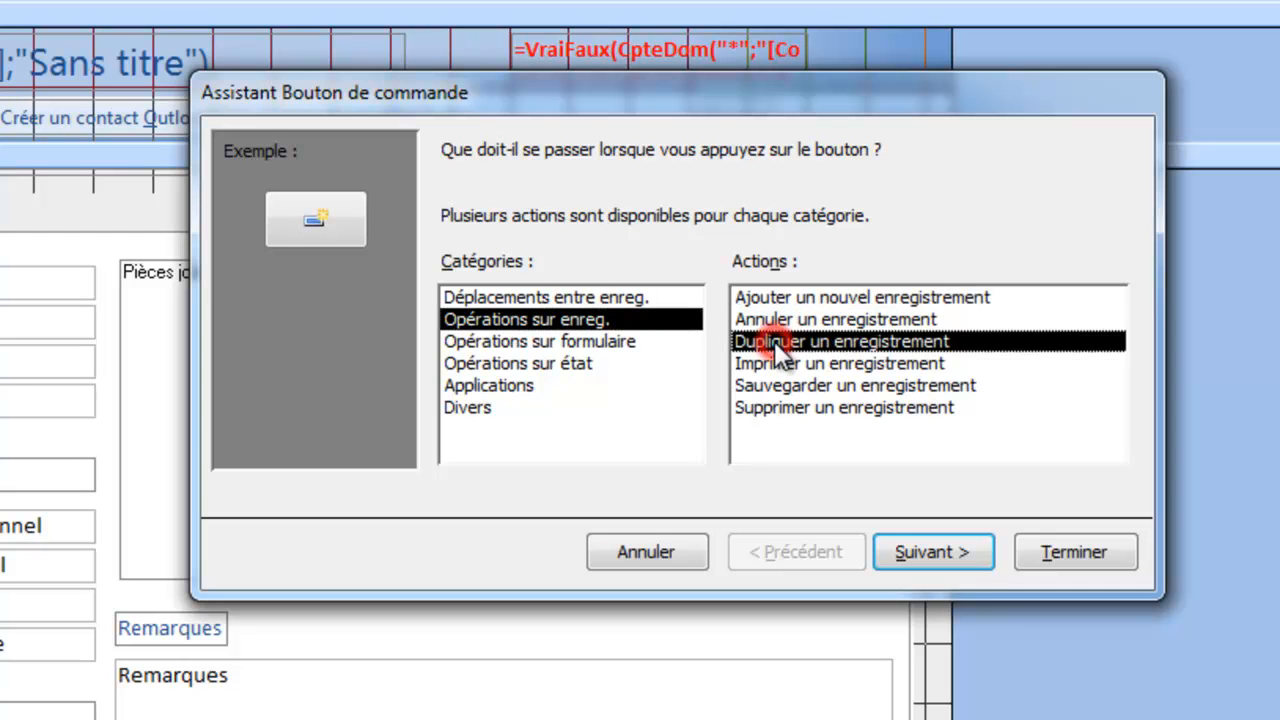
pyautogui.click(927, 550)
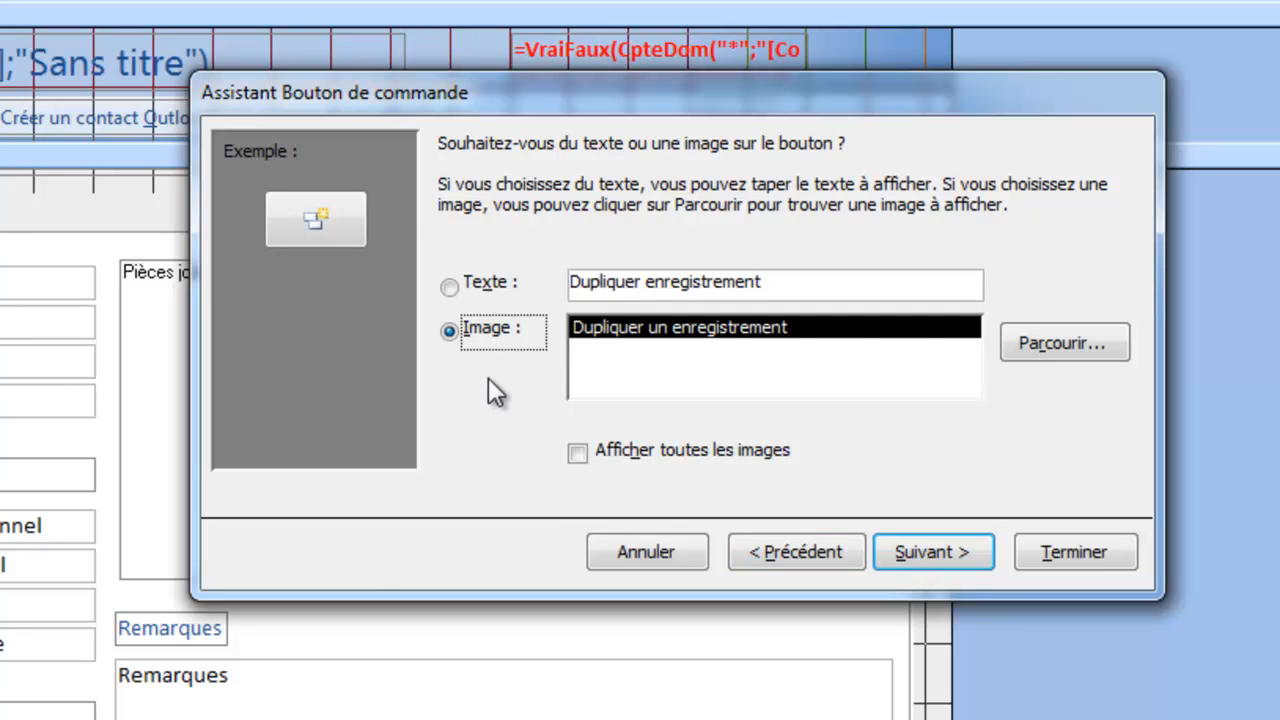
pyautogui.click(450, 286)
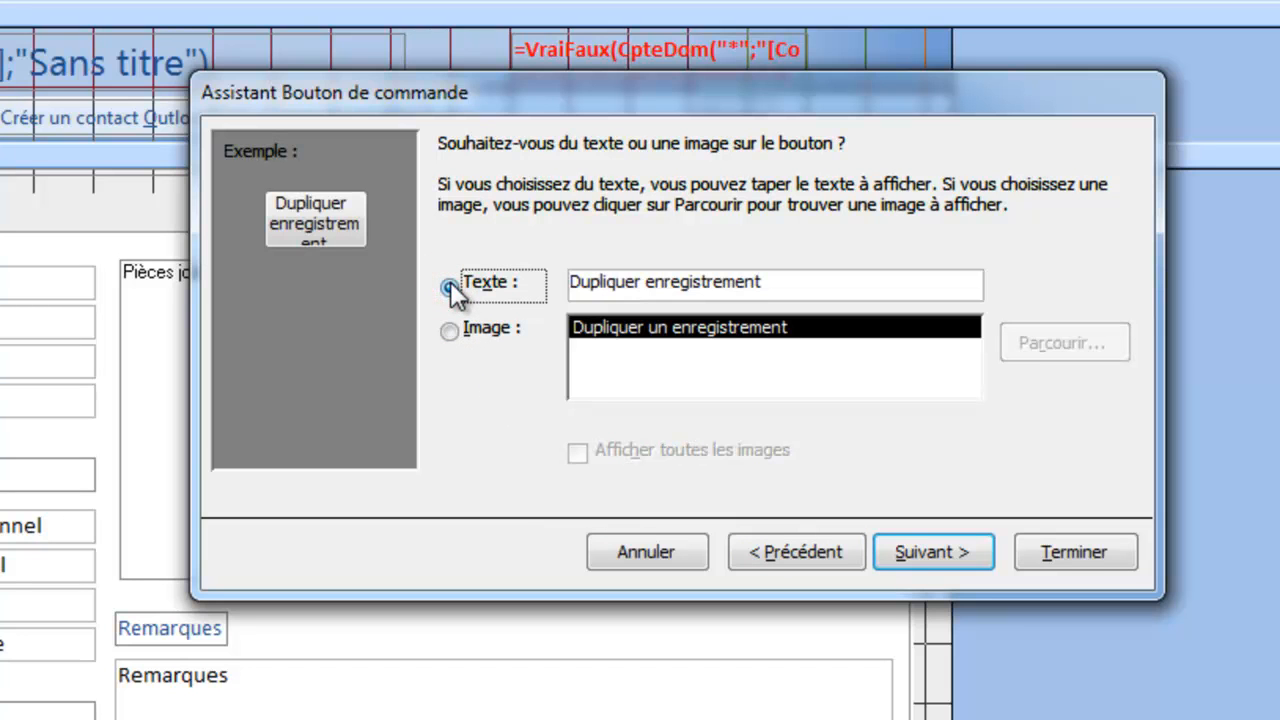
pyautogui.click(449, 330)
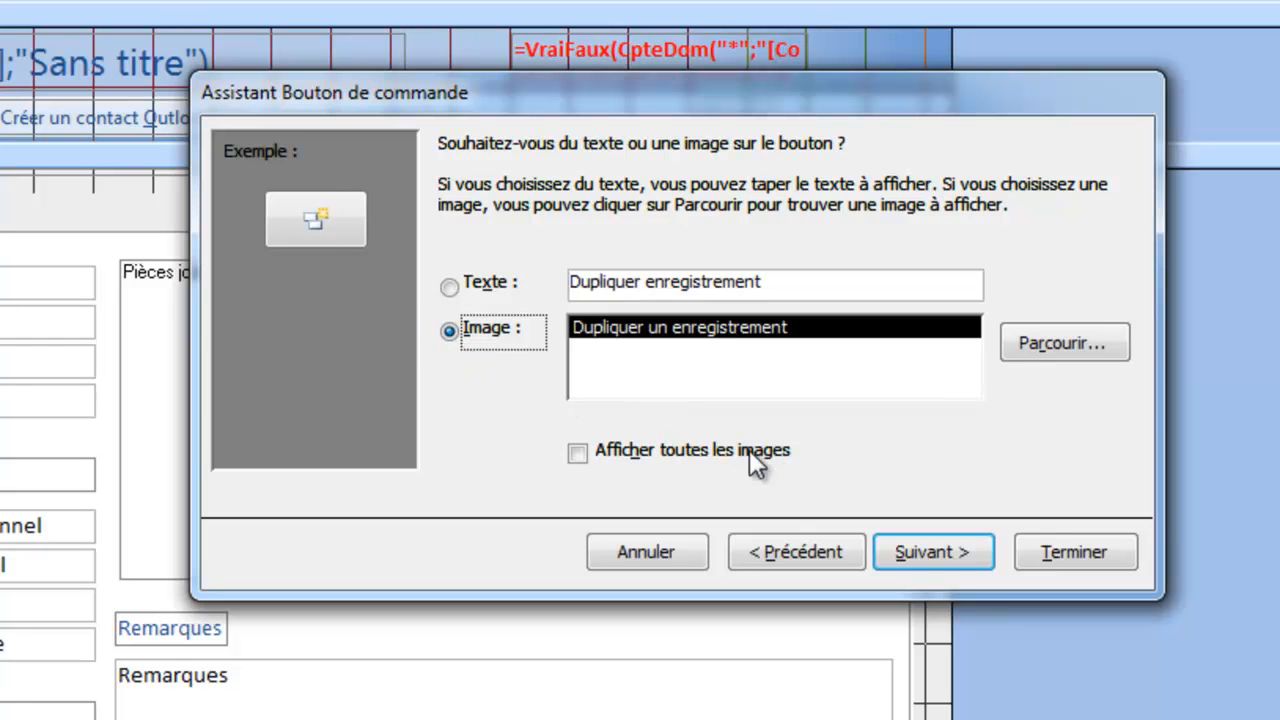
pyautogui.click(941, 552)
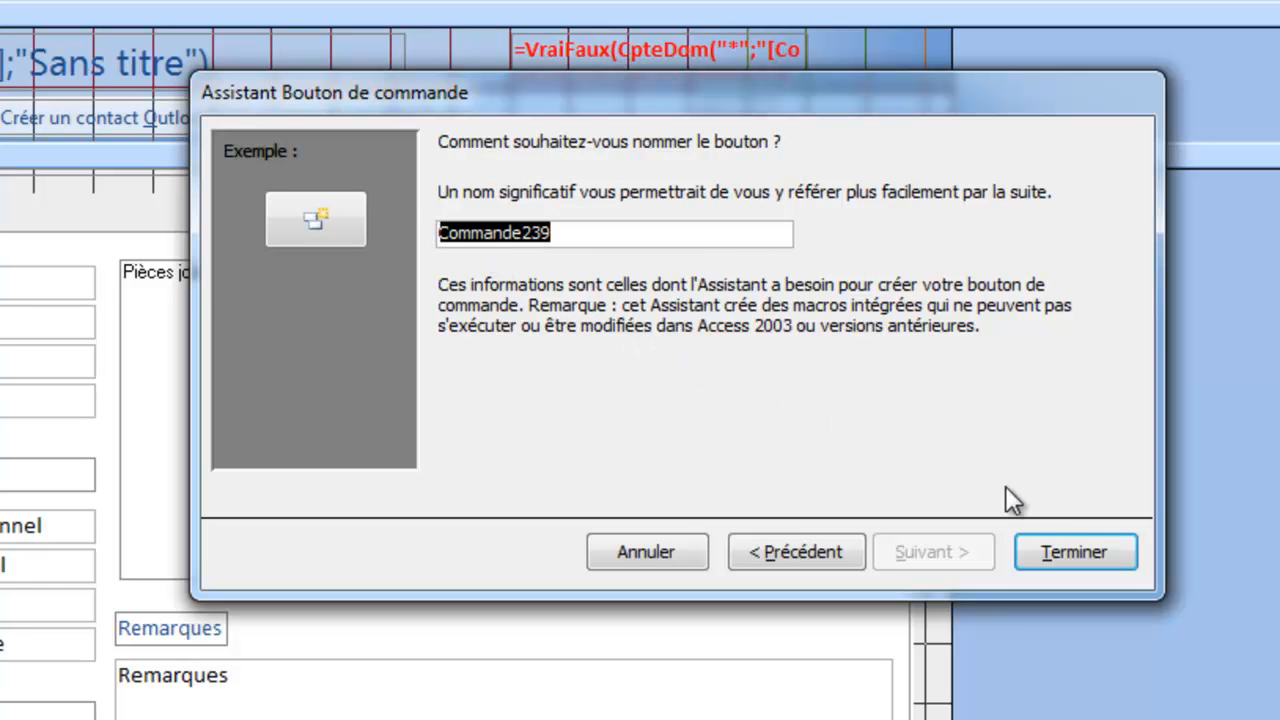
pyautogui.click(1060, 550)
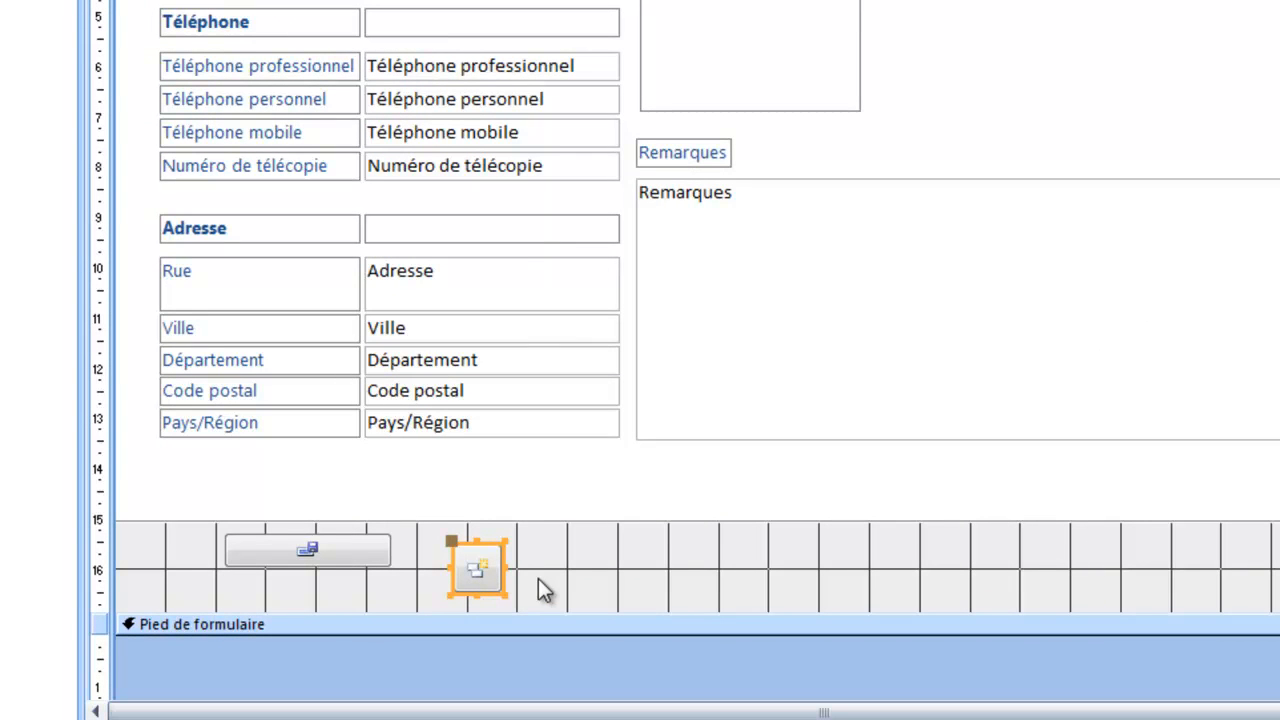
# Step: Align the duplicate button beside the save button, widen it to the same size and deselect it
pyautogui.click(488, 597)
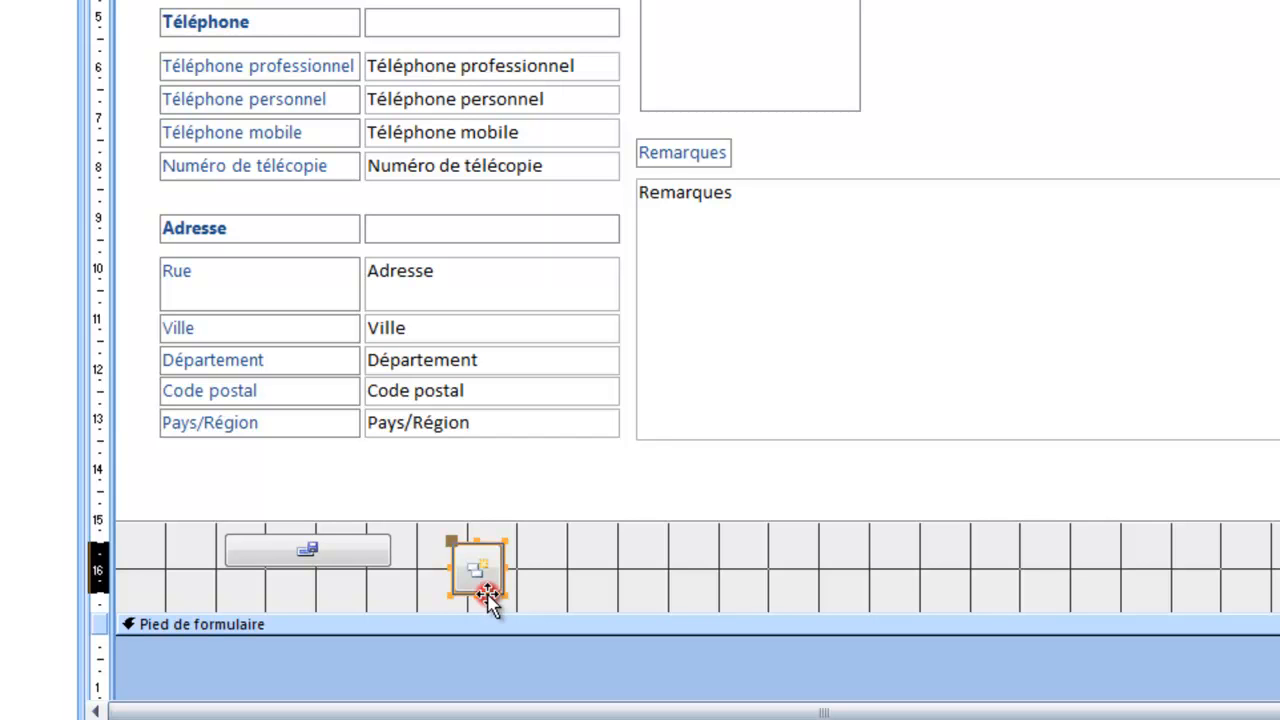
pyautogui.moveTo(488, 597); pyautogui.dragTo(390, 580)
pyautogui.moveTo(358, 582); pyautogui.dragTo(553, 570)
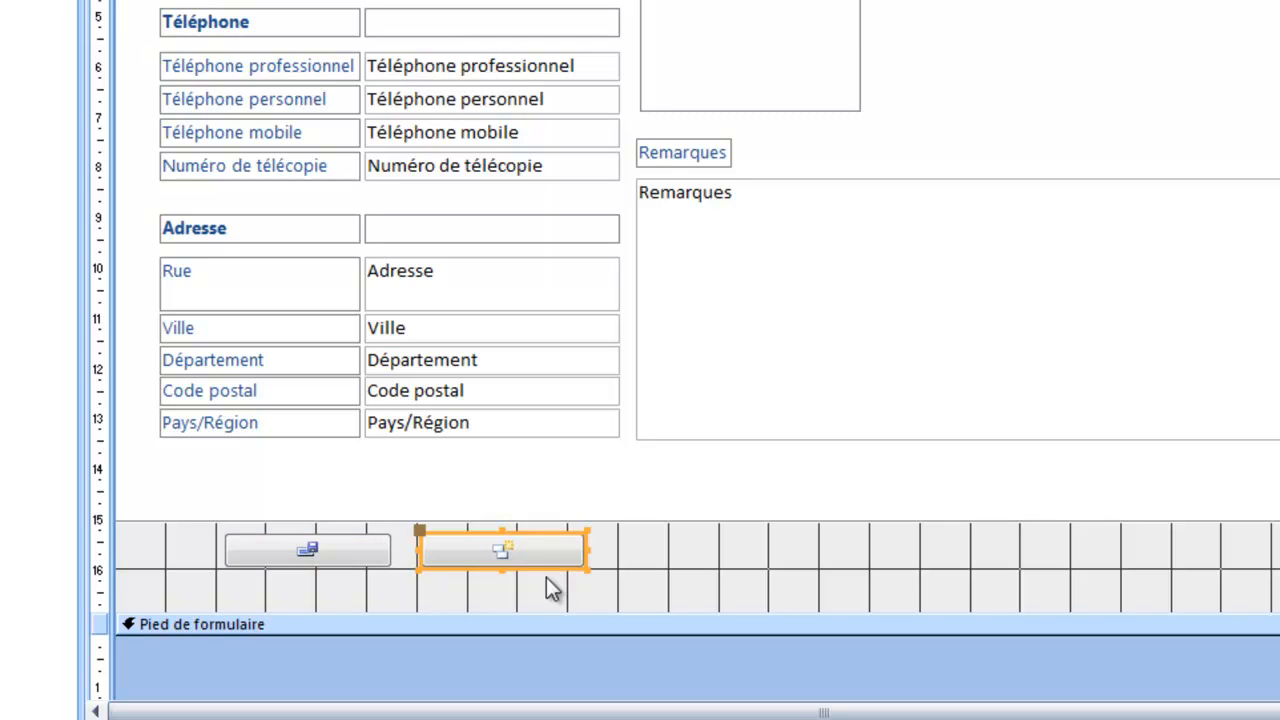
pyautogui.click(761, 566)
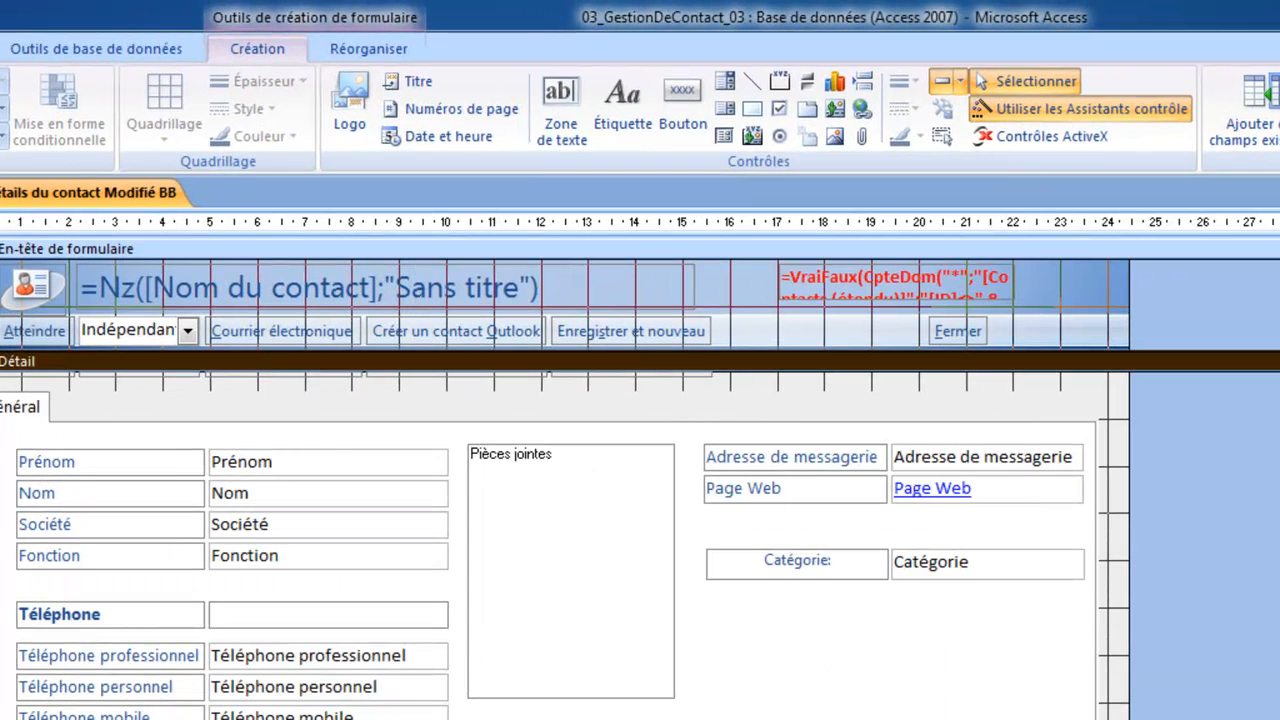
# Step: Delete the "Créer un contact Outlook" button from the form header
pyautogui.click(468, 335)
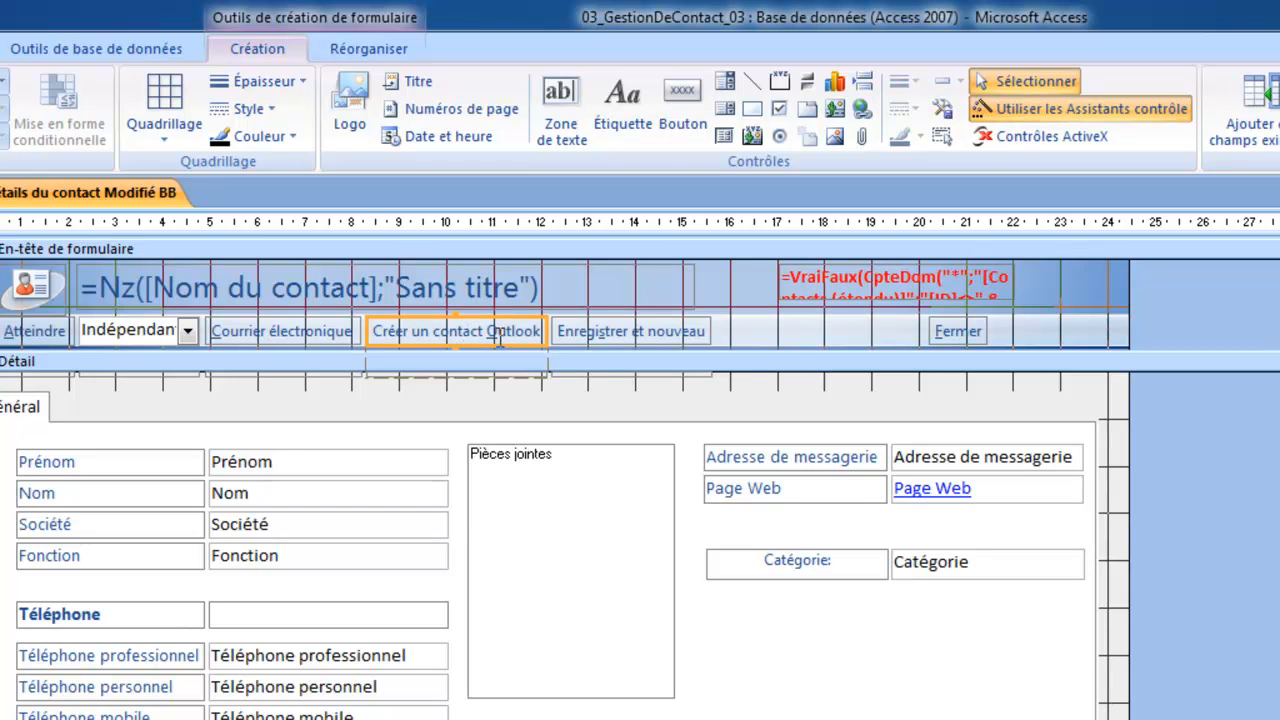
pyautogui.rightClick(501, 347)
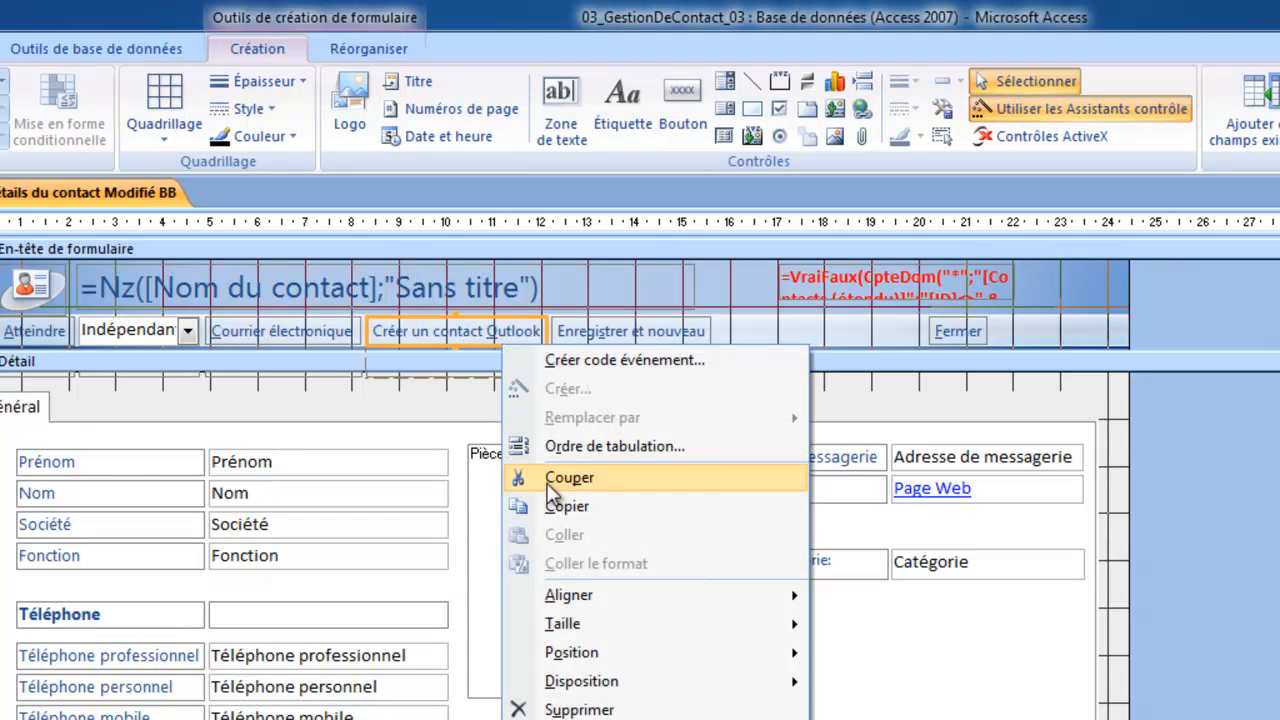
pyautogui.click(583, 708)
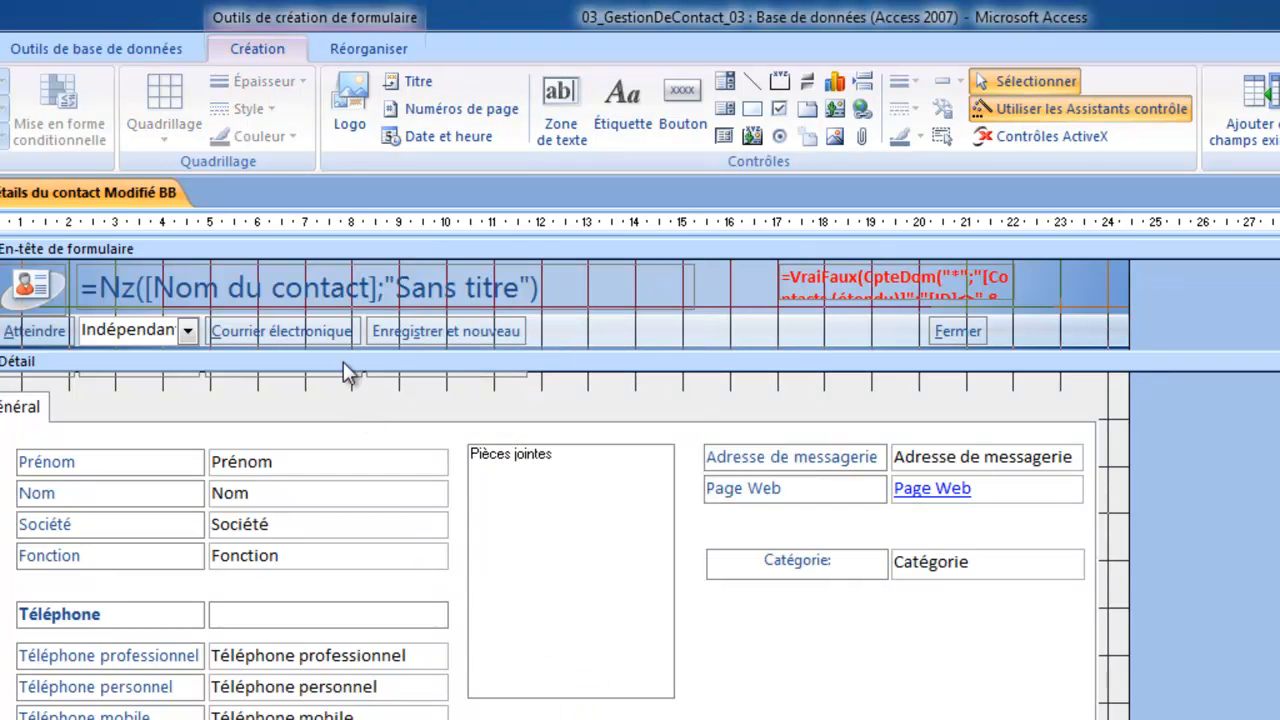
# Step: Preview the modified contact details form in Form view, and close it saving the design changes
pyautogui.click(324, 334)
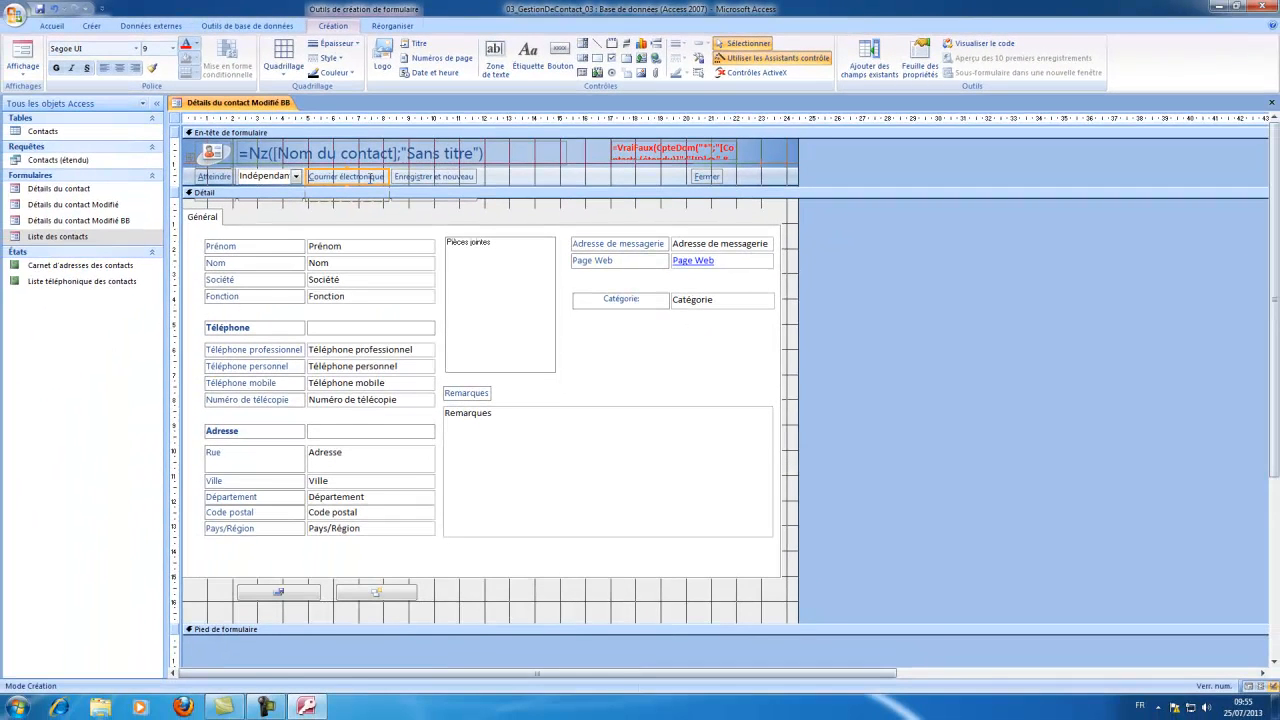
pyautogui.click(415, 182)
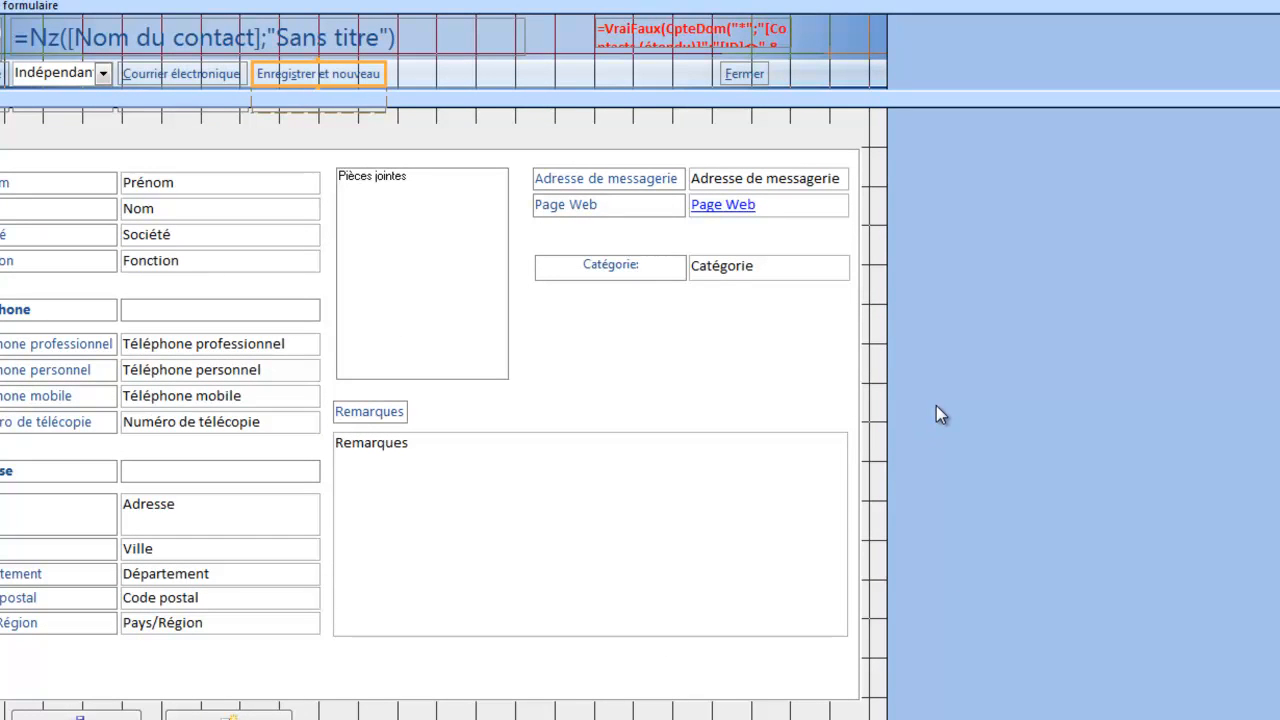
pyautogui.rightClick(936, 405)
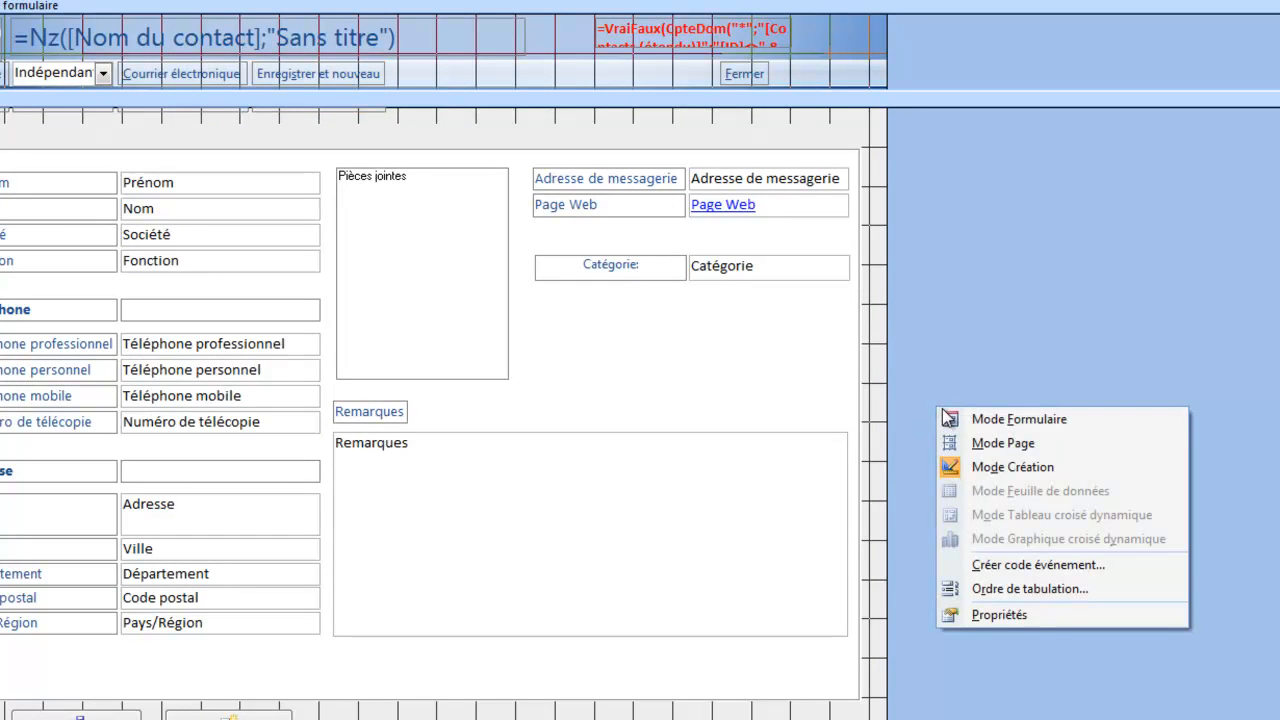
pyautogui.click(999, 418)
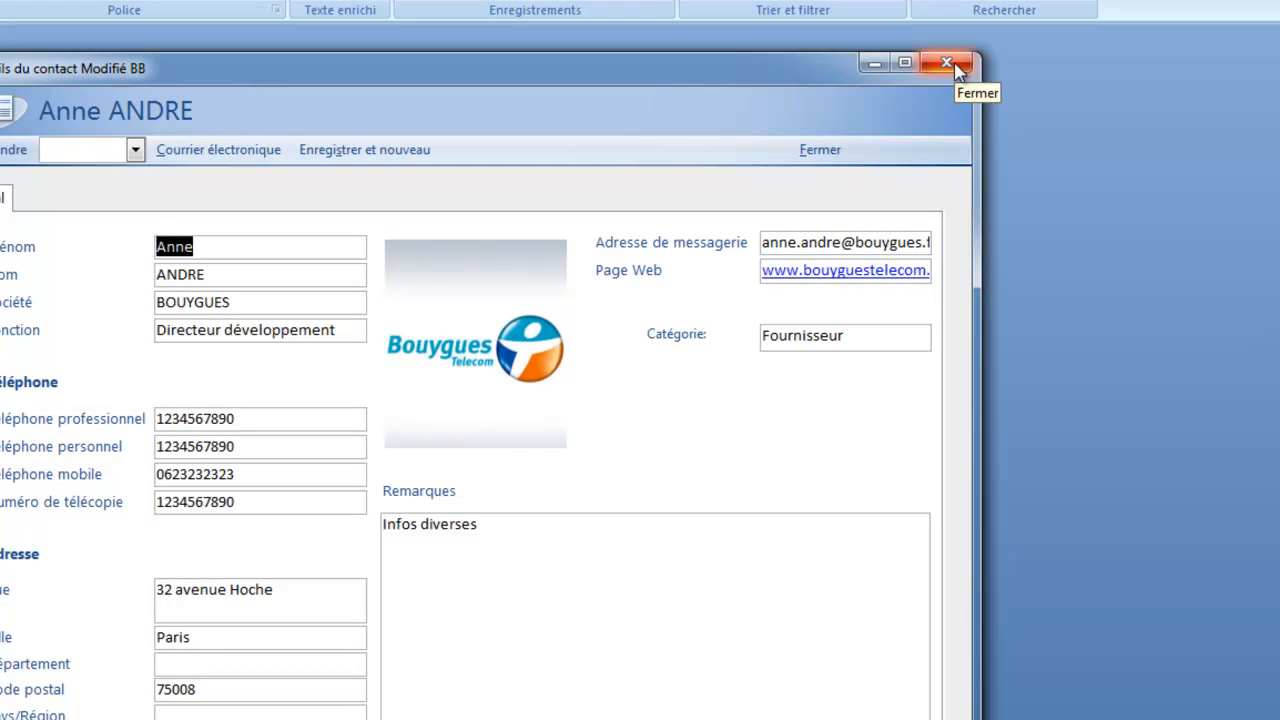
pyautogui.click(947, 64)
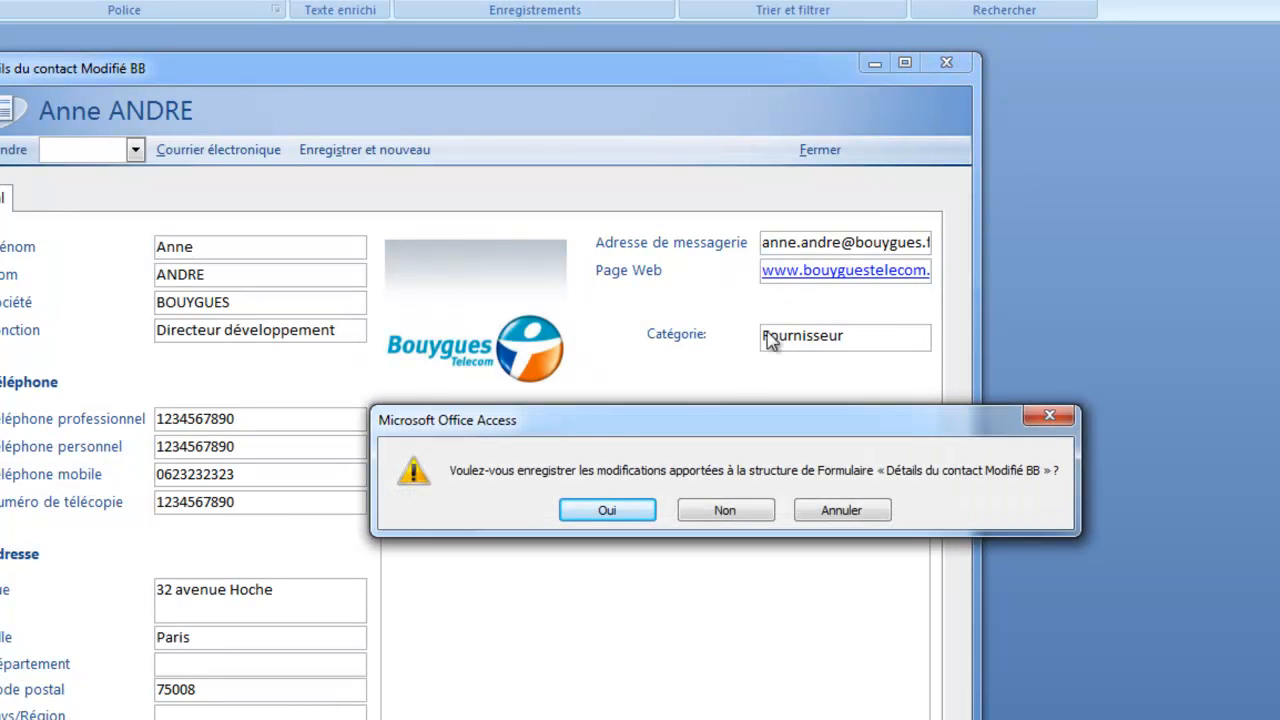
pyautogui.click(607, 512)
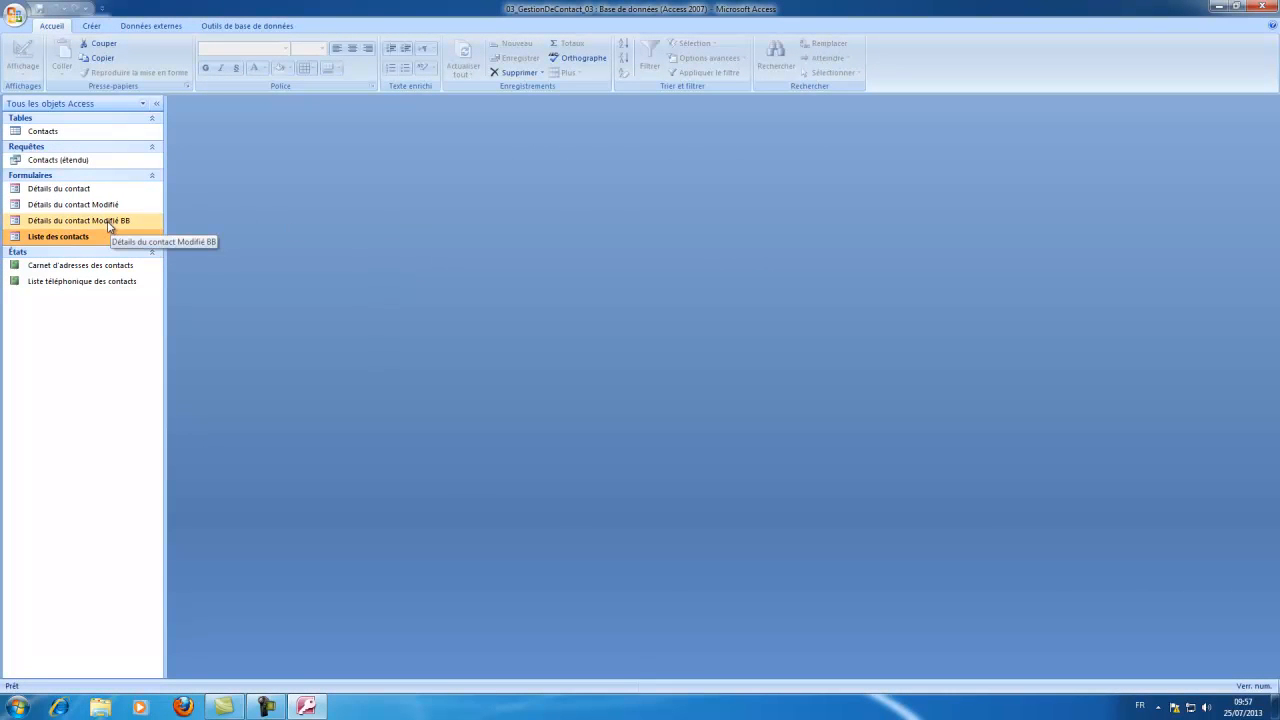
# Step: Reopen "Détails du contact Modifié BB" to test "Enregistrer et nouveau" with a blank record, and close the form and the database
pyautogui.doubleClick(75, 222)
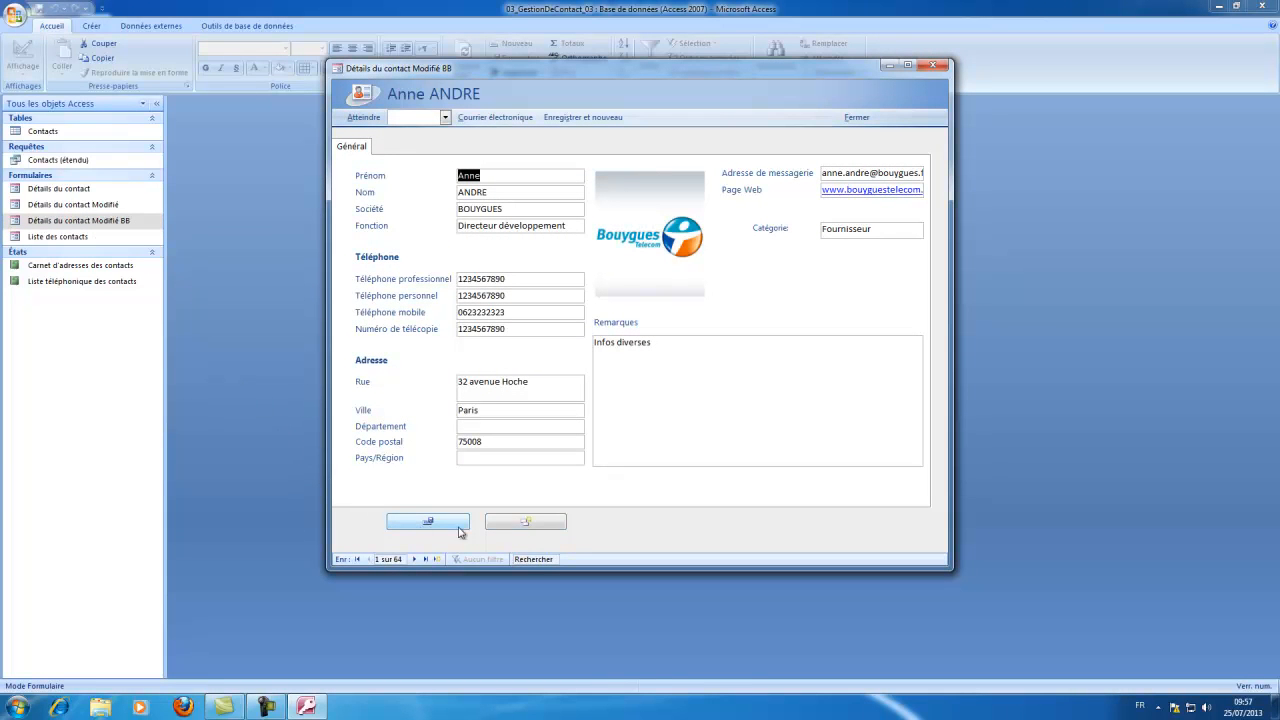
pyautogui.click(594, 118)
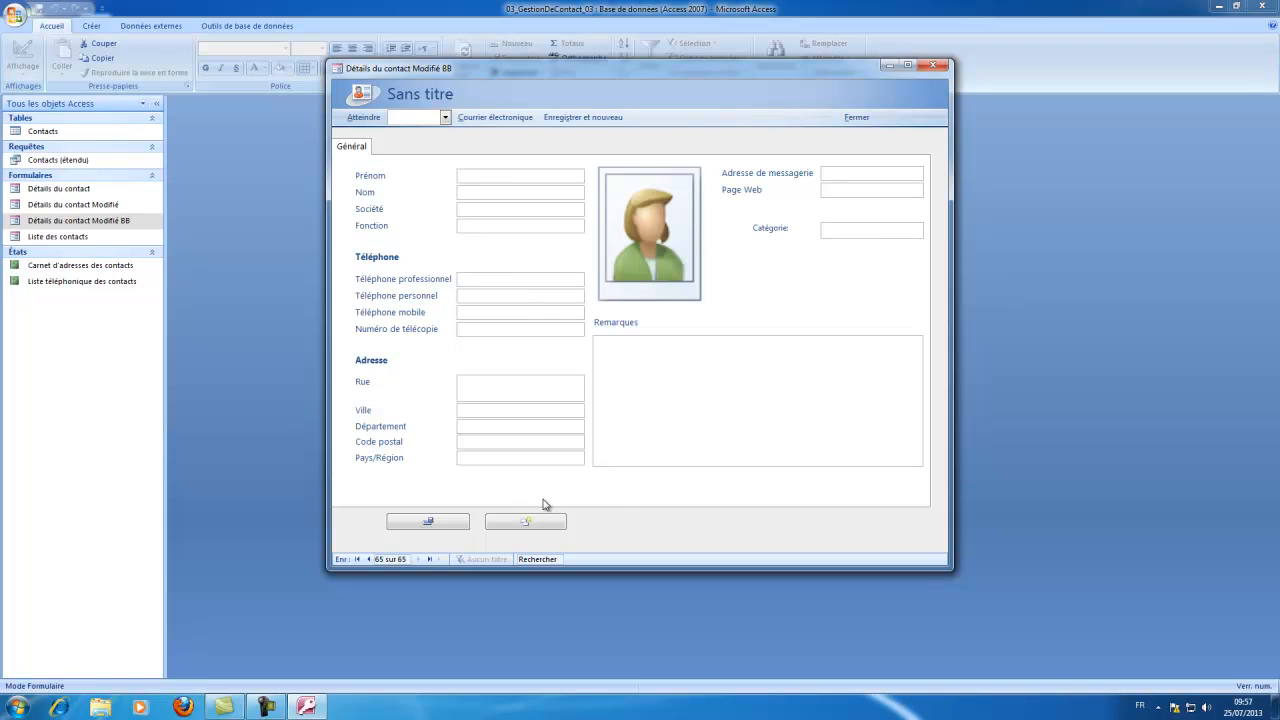
pyautogui.click(935, 66)
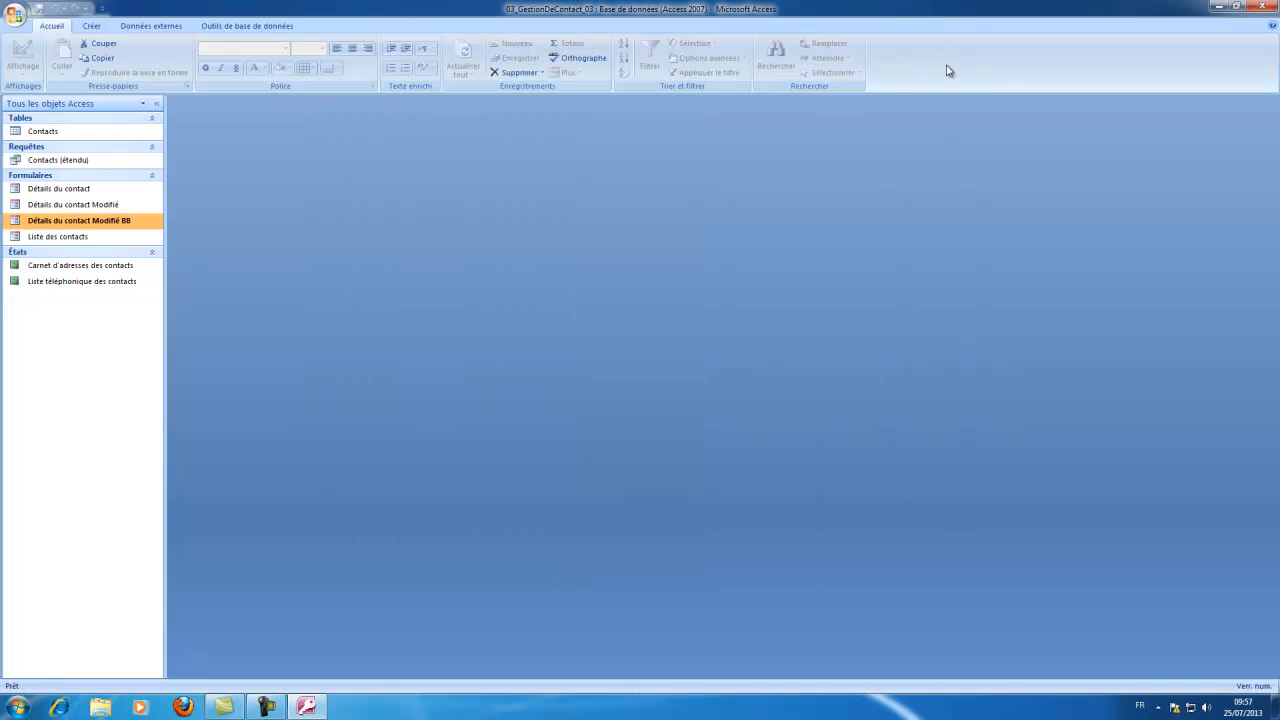
pyautogui.click(1268, 10)
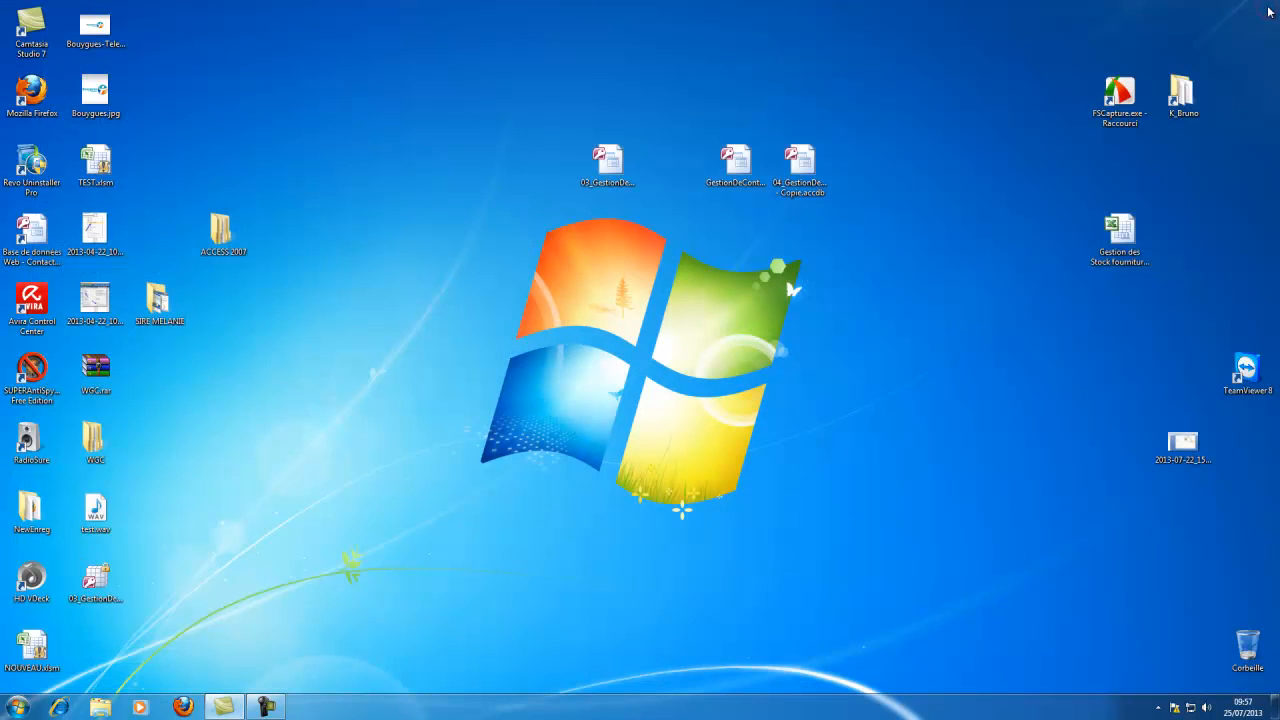